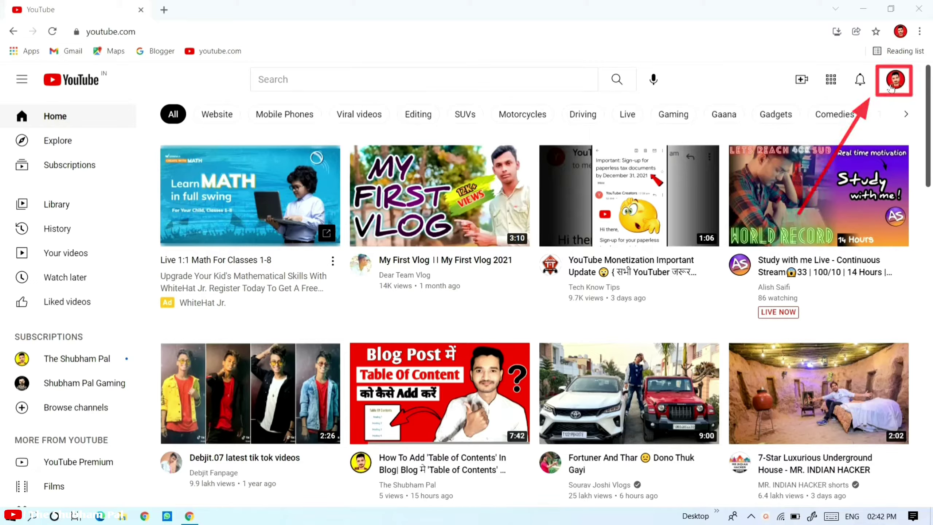
Go to your own channel page and start a new video upload
{"action": "left_click", "coordinate": [892, 87]}
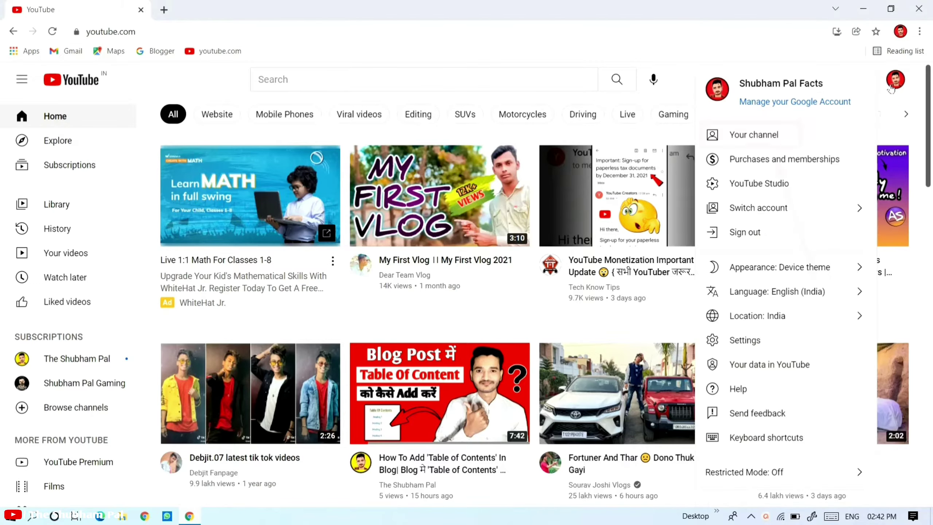
{"action": "left_click", "coordinate": [749, 135]}
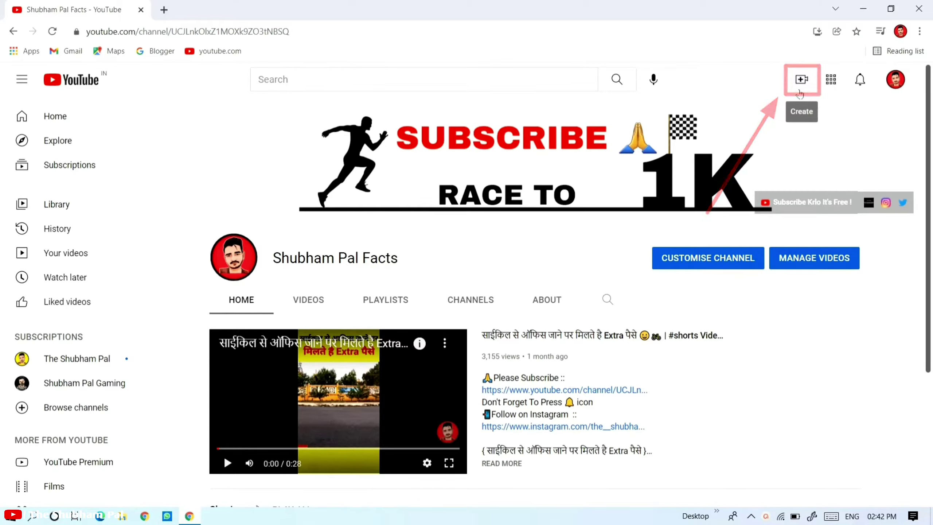
{"action": "left_click", "coordinate": [800, 93]}
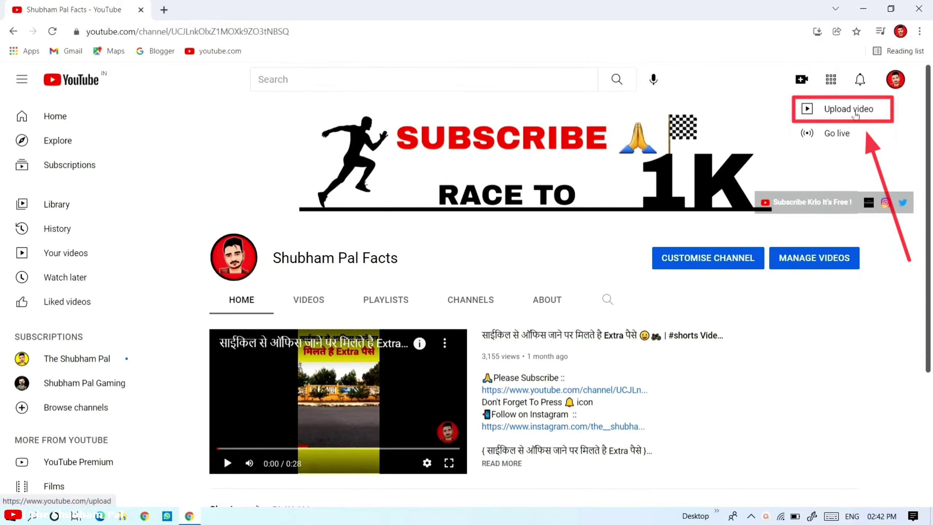
{"action": "left_click", "coordinate": [855, 114]}
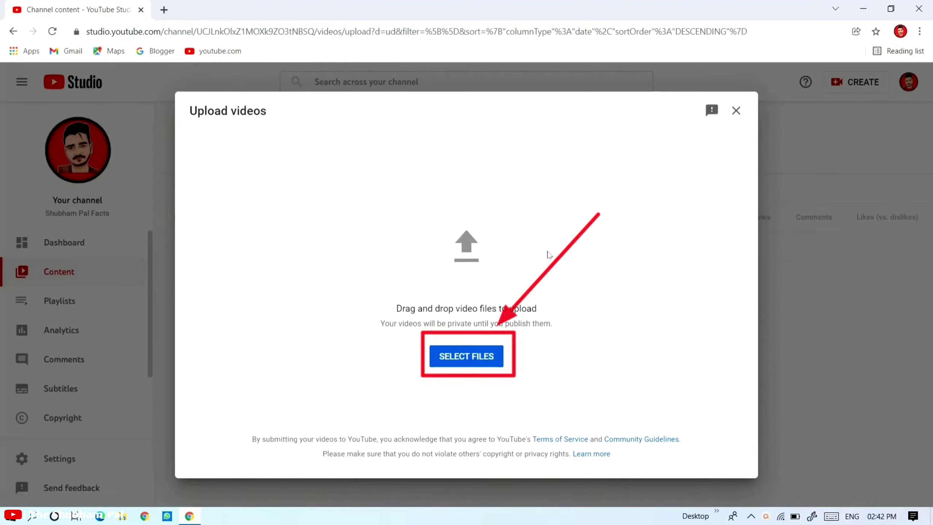
Select the video file Untitled 1_1440p_001 from the Desktop folder and upload it
{"action": "left_click", "coordinate": [459, 365]}
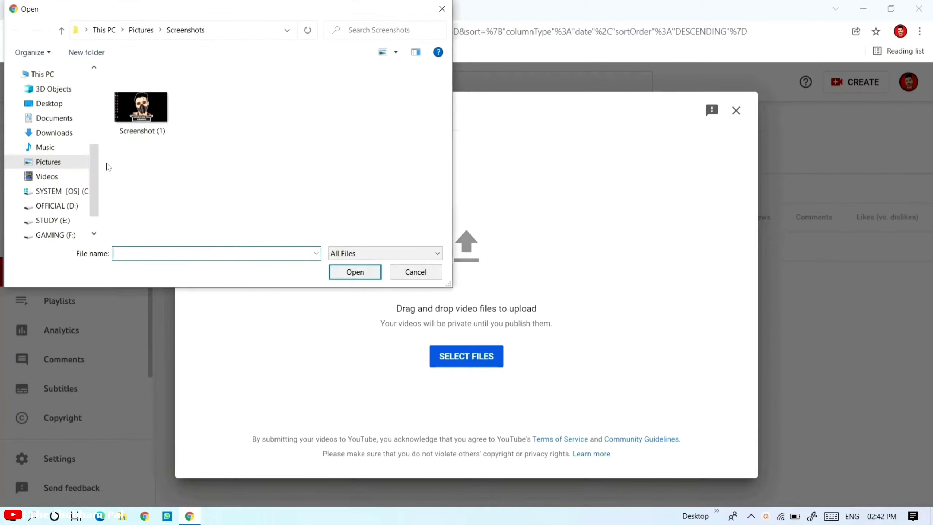
{"action": "scroll", "coordinate": [29, 181], "scroll_direction": "down", "scroll_amount": 1}
{"action": "left_click", "coordinate": [50, 69]}
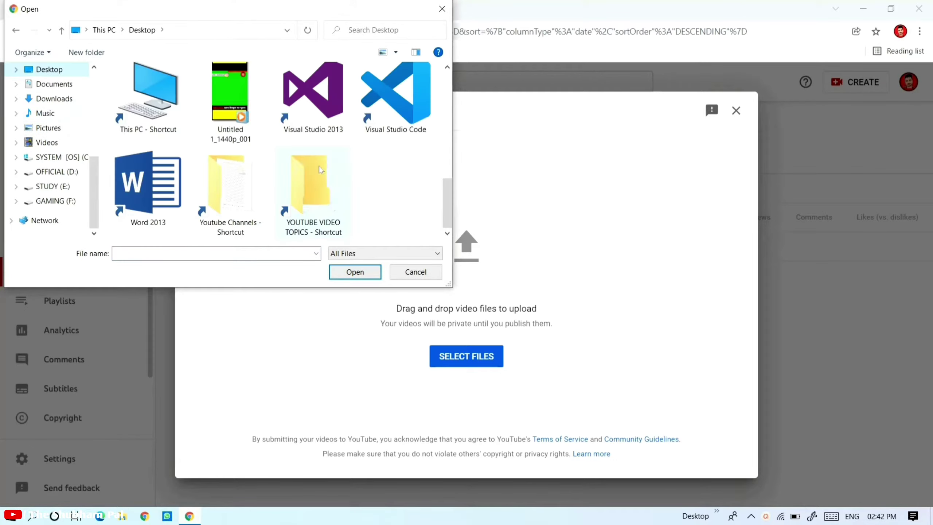
{"action": "left_click", "coordinate": [231, 94]}
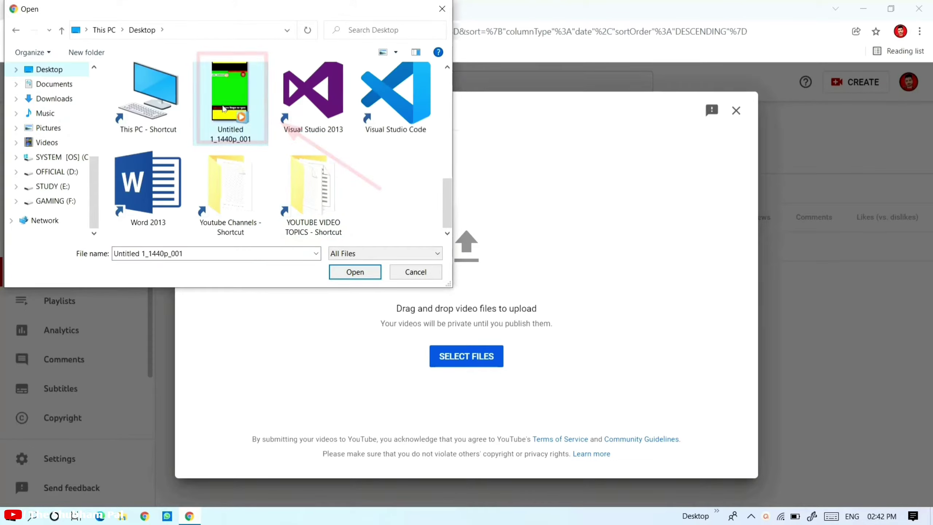
{"action": "left_click", "coordinate": [355, 273]}
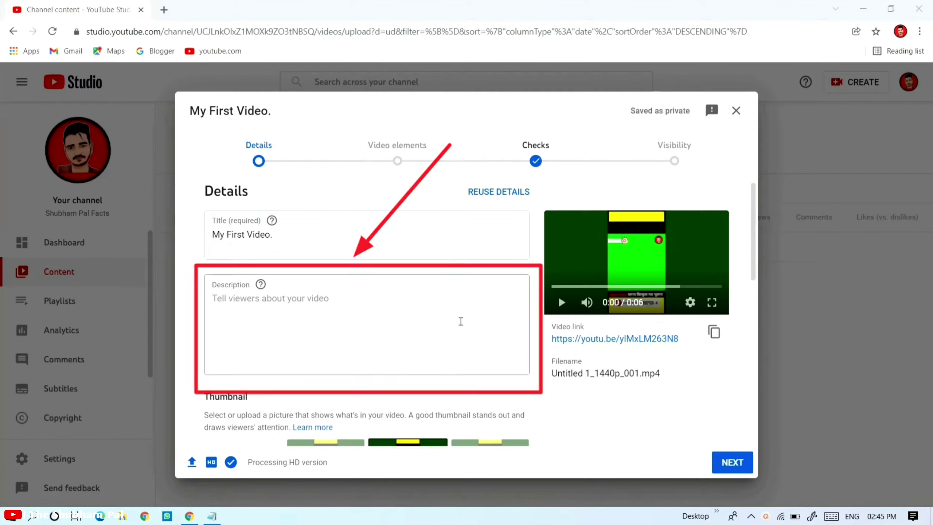
Copy the entire prepared description from the untitled Notepad document and paste it into the video's Description field
{"action": "left_click", "coordinate": [459, 321]}
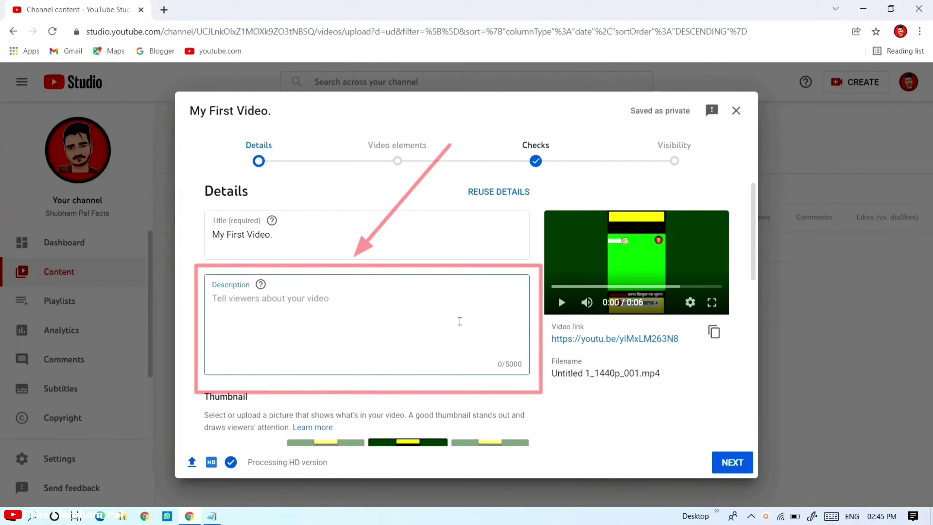
{"action": "scroll", "coordinate": [460, 321], "scroll_direction": "down", "scroll_amount": 2}
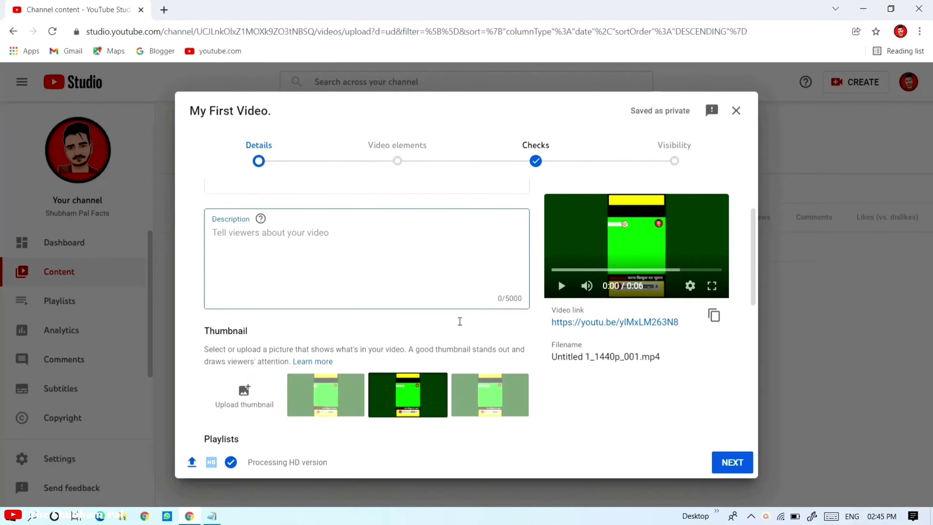
{"action": "left_click", "coordinate": [218, 513]}
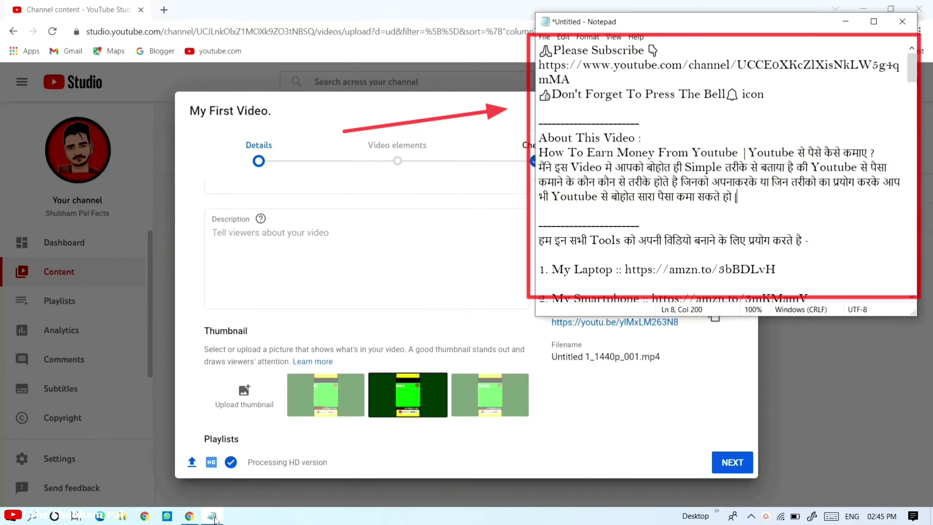
{"action": "key", "text": "ctrl+a"}
{"action": "left_click", "coordinate": [365, 251]}
{"action": "key", "text": "ctrl+v"}
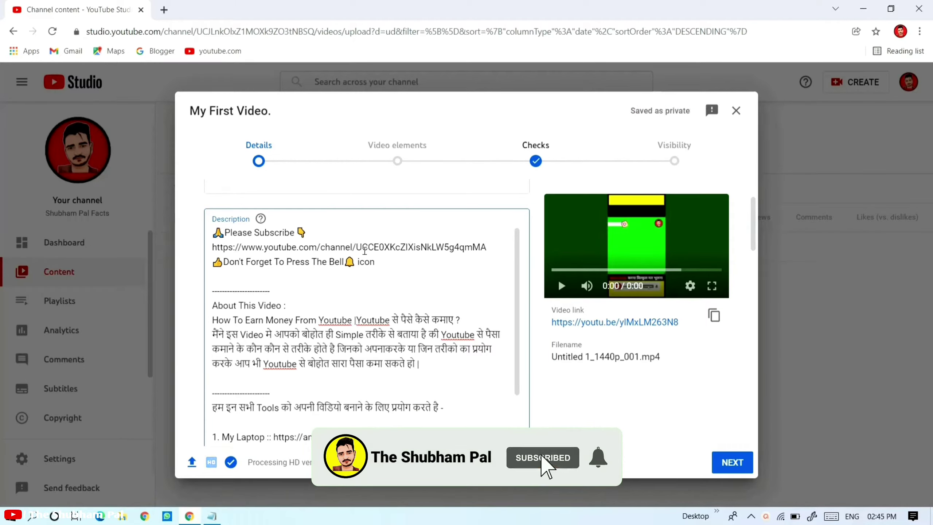
Review the subscribe lines and the "About This Video" section at the start of the description
{"action": "mouse_move", "coordinate": [380, 262]}
{"action": "left_mouse_down"}
{"action": "mouse_move", "coordinate": [215, 262]}
{"action": "mouse_move", "coordinate": [213, 230]}
{"action": "left_mouse_up"}
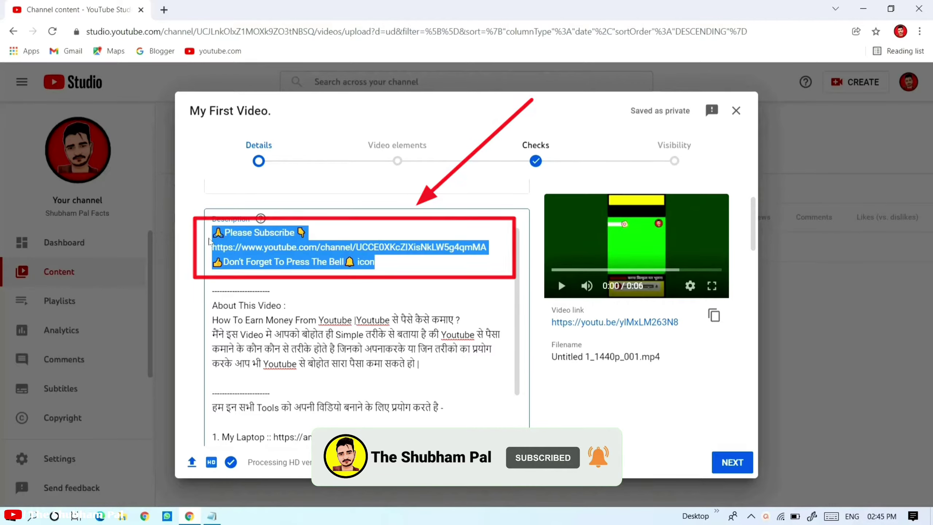
{"action": "left_click", "coordinate": [365, 263]}
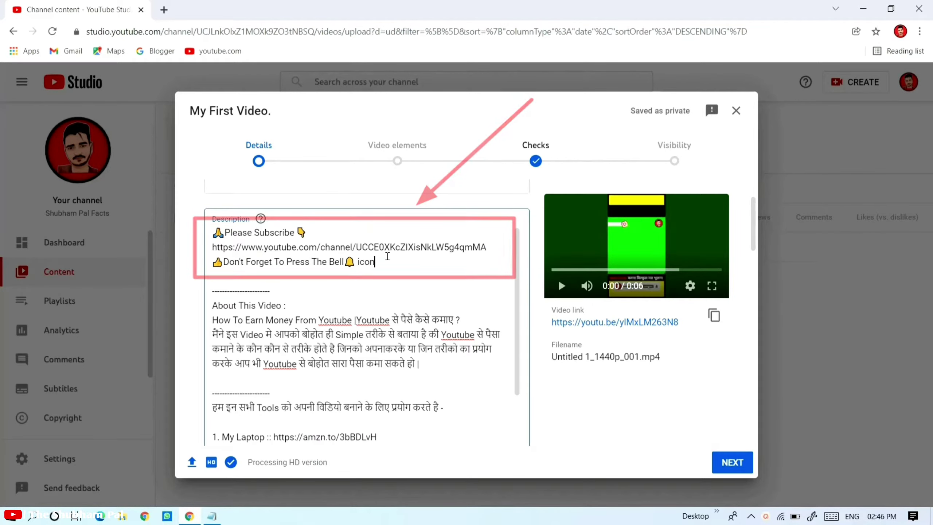
{"action": "scroll", "coordinate": [400, 299], "scroll_direction": "down", "scroll_amount": 1}
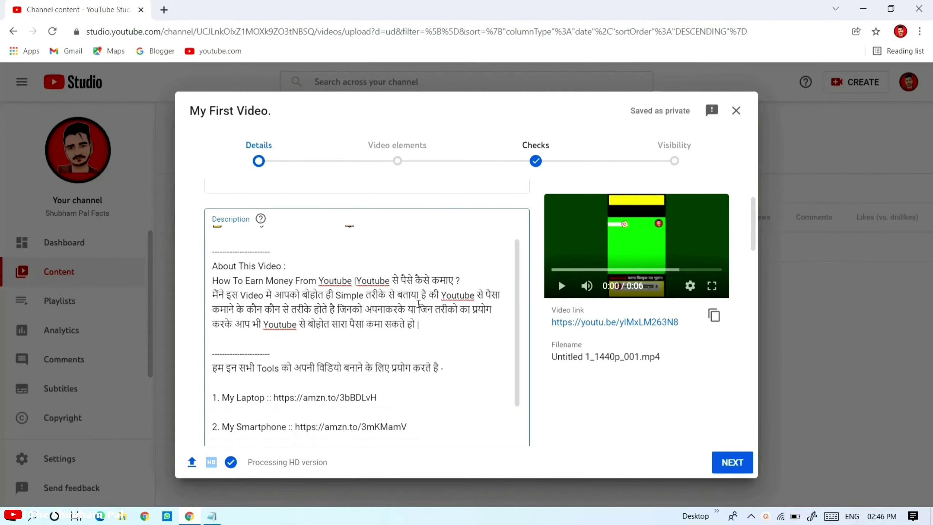
{"action": "left_click", "coordinate": [430, 329]}
{"action": "key", "text": "shift+Up"}
{"action": "key", "text": "shift+Up"}
{"action": "key", "text": "shift+Up"}
{"action": "key", "text": "shift+Up"}
{"action": "key", "text": "shift+Up"}
{"action": "key", "text": "shift+Up"}
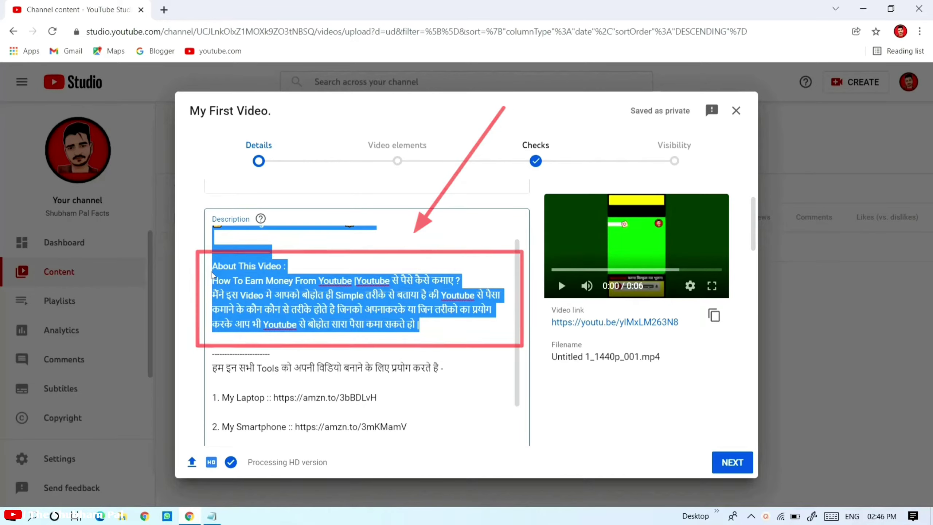
{"action": "left_click", "coordinate": [444, 337]}
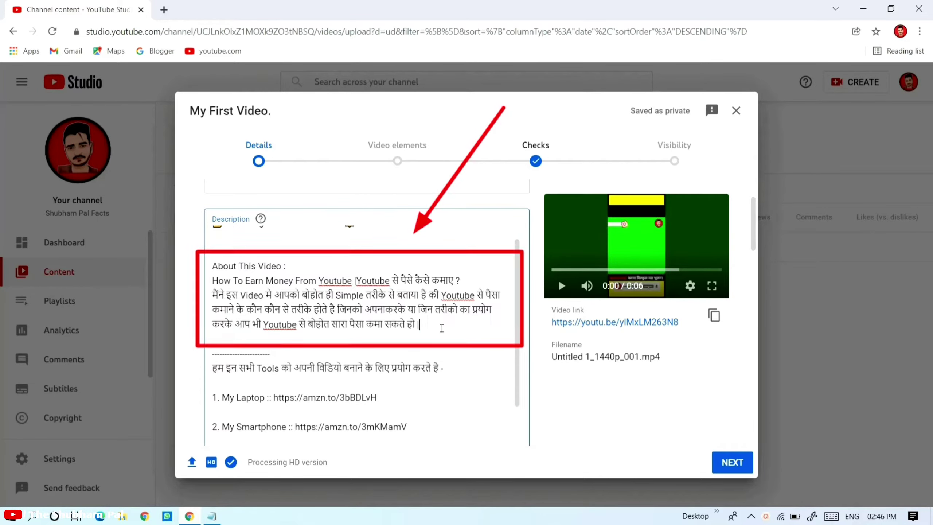
{"action": "scroll", "coordinate": [445, 337], "scroll_direction": "up", "scroll_amount": 1}
{"action": "key", "text": "shift+Up"}
{"action": "key", "text": "shift+Up"}
{"action": "key", "text": "shift+Up"}
{"action": "key", "text": "shift+Up"}
{"action": "key", "text": "shift+Up"}
{"action": "key", "text": "shift+Up"}
{"action": "key", "text": "shift+Up"}
{"action": "key", "text": "shift+Up"}
{"action": "key", "text": "shift+Up"}
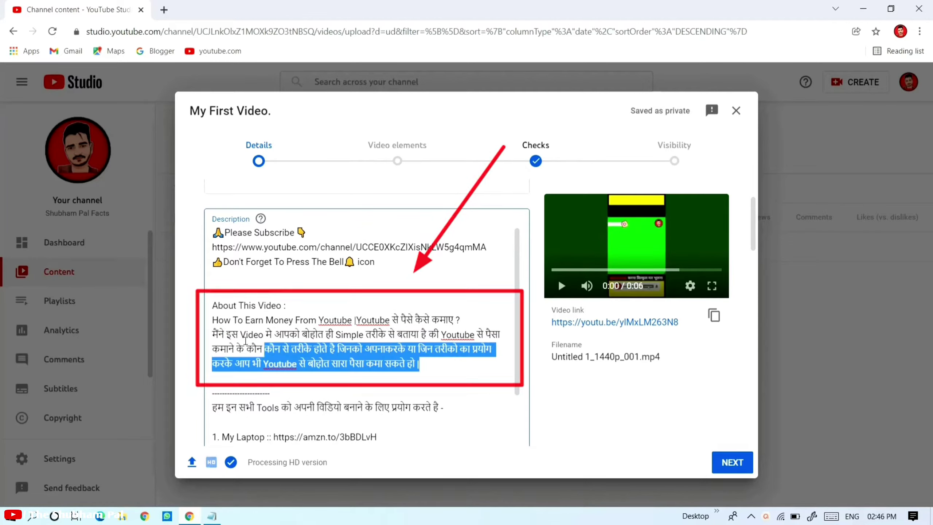
{"action": "key", "text": "shift+Down"}
{"action": "key", "text": "shift+Down"}
{"action": "key", "text": "shift+Down"}
{"action": "key", "text": "shift+Down"}
{"action": "key", "text": "shift+Down"}
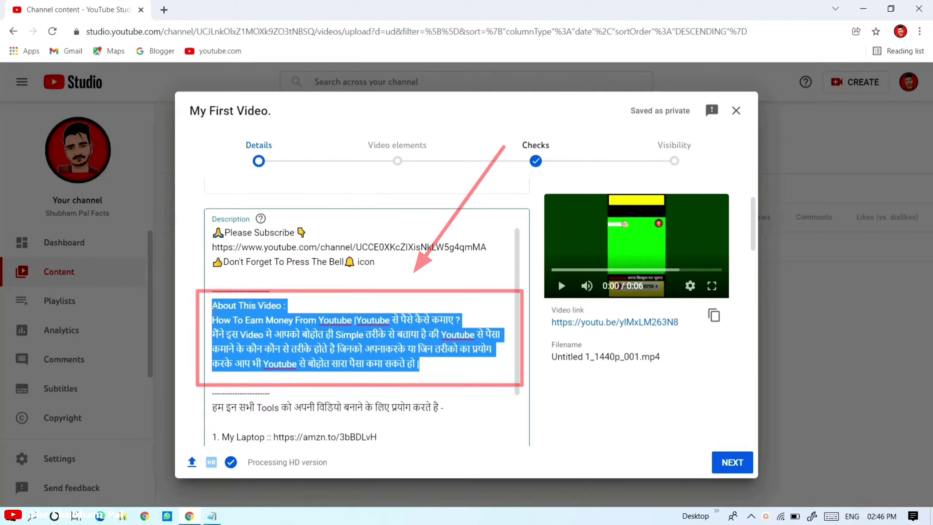
{"action": "left_click", "coordinate": [288, 307]}
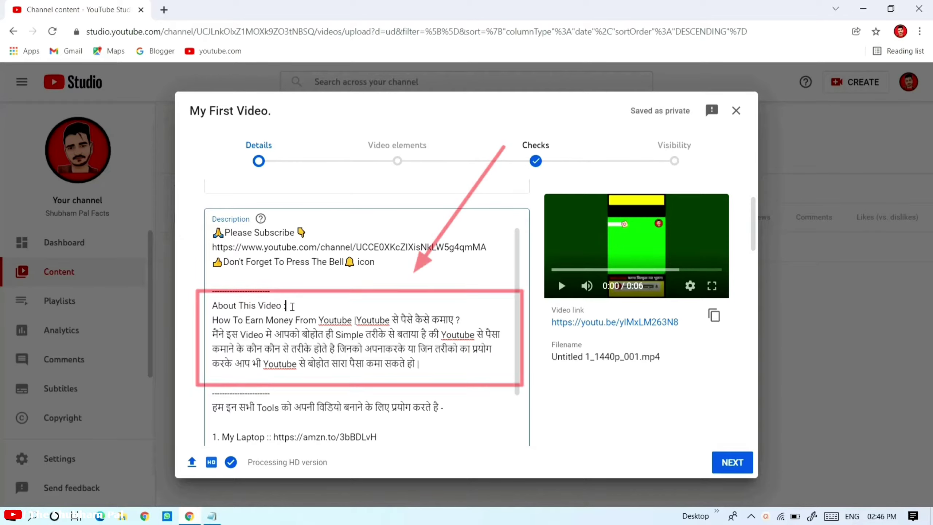
{"action": "left_click_drag", "start_coordinate": [214, 231], "coordinate": [210, 312]}
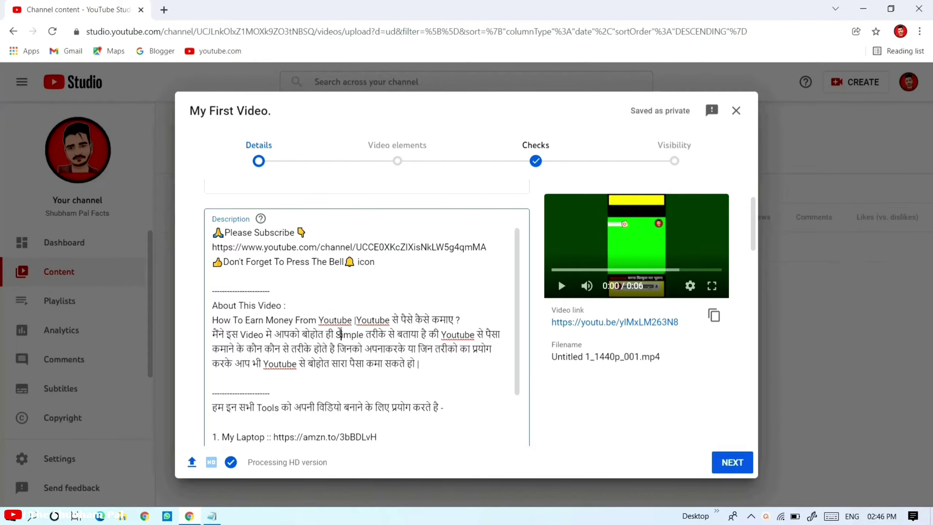
Examine the description's list of video-making tools with links and its section of social media follow links
{"action": "scroll", "coordinate": [431, 323], "scroll_direction": "down", "scroll_amount": 3}
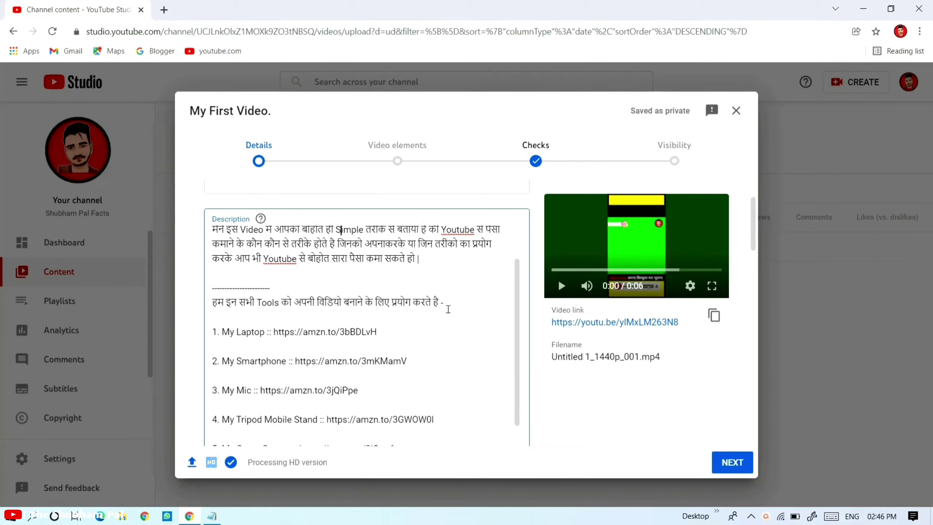
{"action": "scroll", "coordinate": [448, 309], "scroll_direction": "down", "scroll_amount": 4}
{"action": "scroll", "coordinate": [448, 309], "scroll_direction": "up", "scroll_amount": 2}
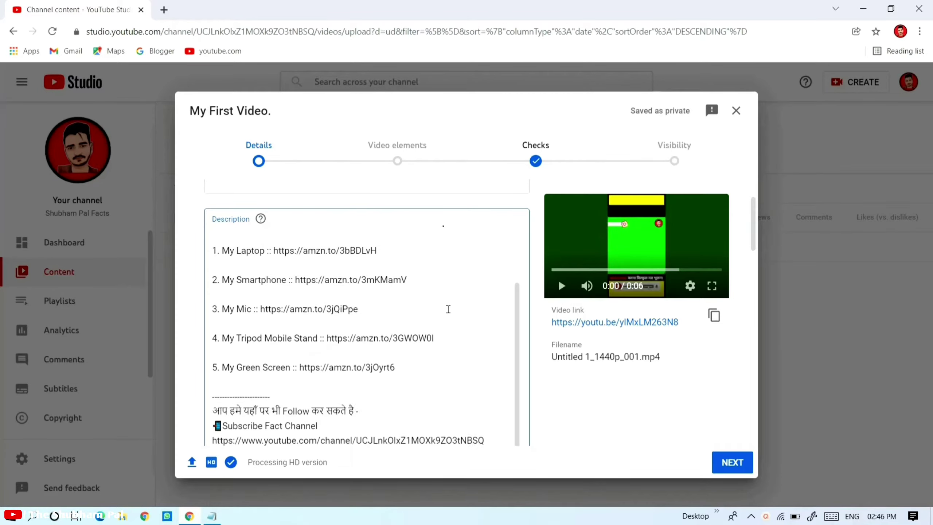
{"action": "scroll", "coordinate": [449, 309], "scroll_direction": "up", "scroll_amount": 1}
{"action": "left_click_drag", "start_coordinate": [397, 406], "coordinate": [212, 258]}
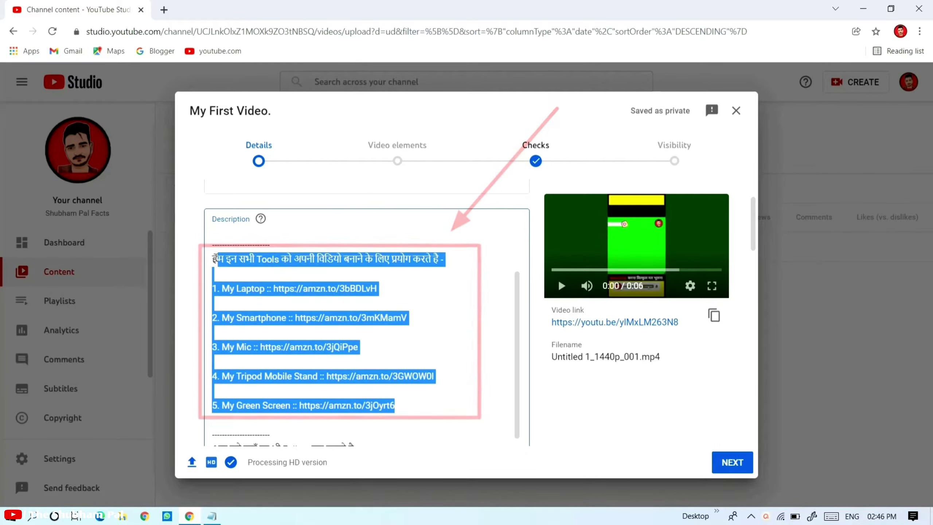
{"action": "left_click", "coordinate": [397, 293]}
{"action": "scroll", "coordinate": [397, 293], "scroll_direction": "down", "scroll_amount": 4}
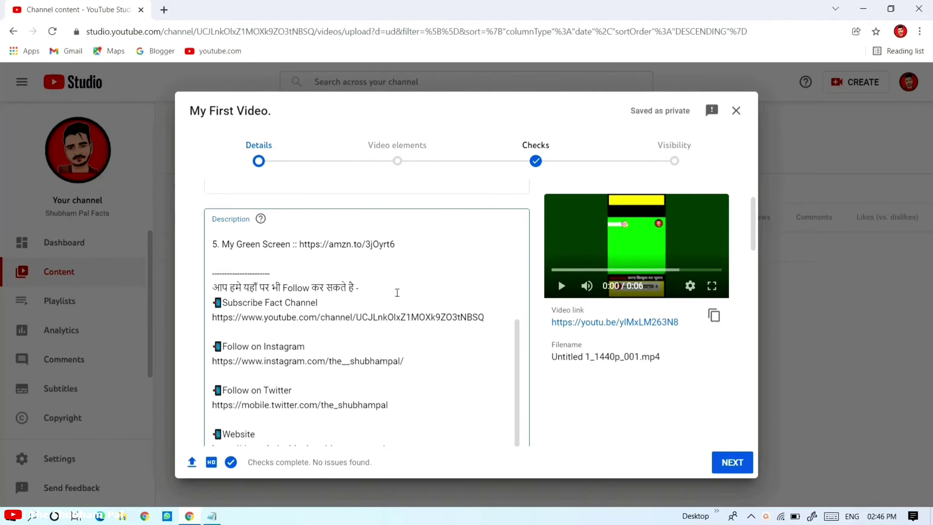
{"action": "scroll", "coordinate": [398, 292], "scroll_direction": "down", "scroll_amount": 1}
{"action": "left_click_drag", "start_coordinate": [391, 405], "coordinate": [212, 246]}
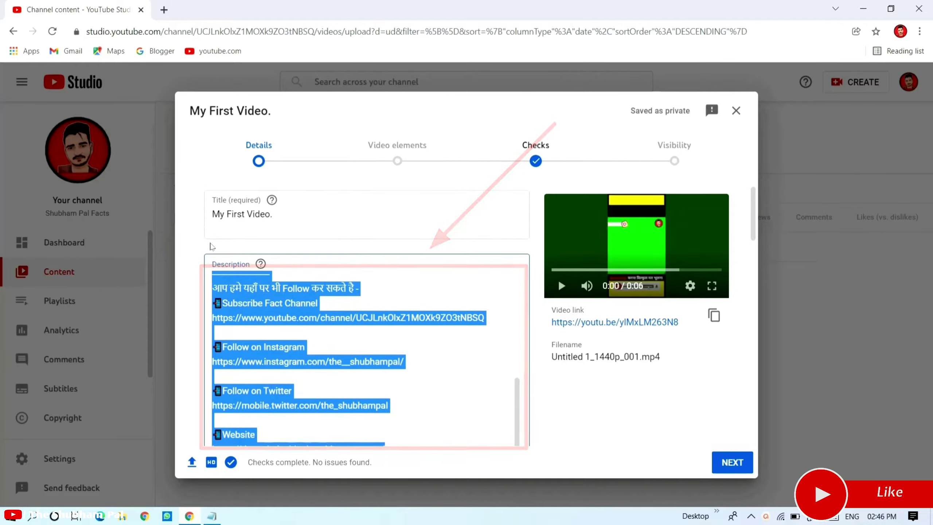
{"action": "left_click", "coordinate": [390, 330]}
Examine the rest of the description: the copyright disclaimer, the "Related Tags" hashtags and the "Your Queries For Earn Money From Youtube" list
{"action": "scroll", "coordinate": [390, 330], "scroll_direction": "down", "scroll_amount": 4}
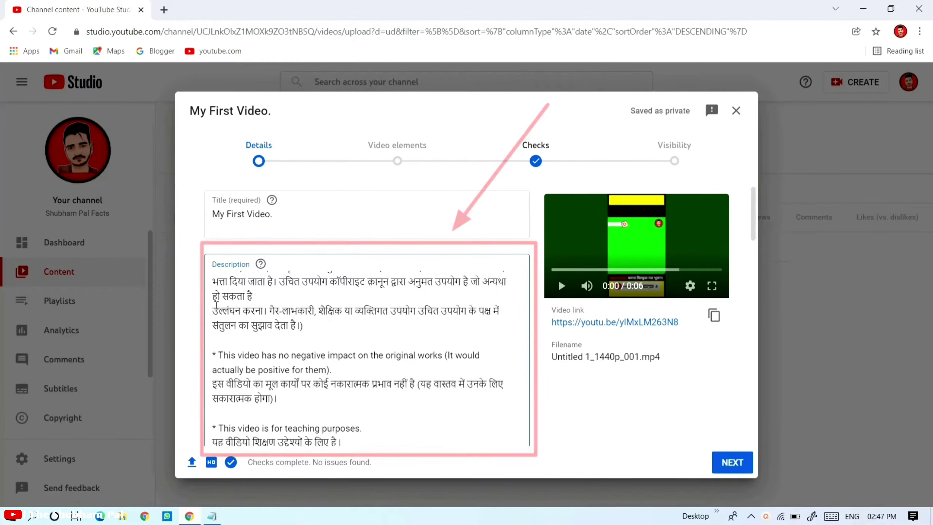
{"action": "scroll", "coordinate": [216, 305], "scroll_direction": "down", "scroll_amount": 8}
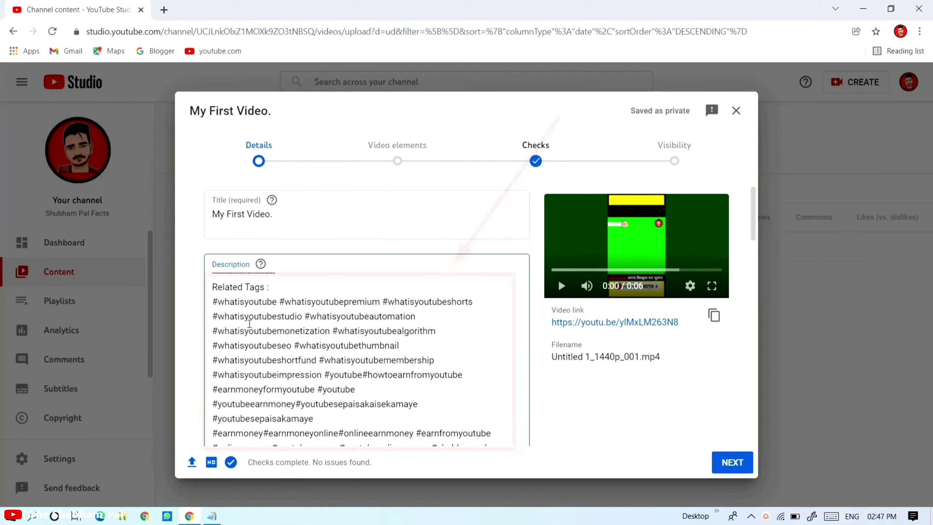
{"action": "left_click_drag", "start_coordinate": [216, 291], "coordinate": [371, 419]}
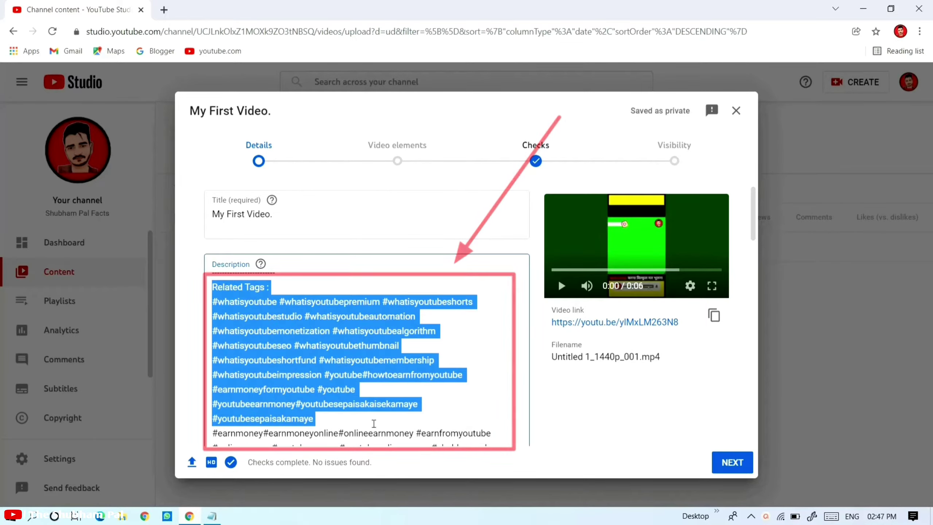
{"action": "left_click", "coordinate": [370, 420]}
{"action": "scroll", "coordinate": [402, 413], "scroll_direction": "down", "scroll_amount": 2}
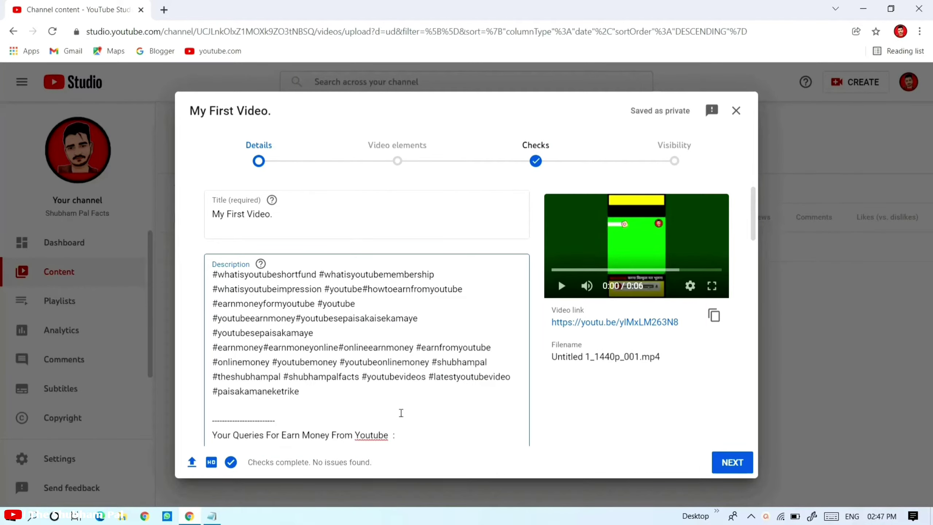
{"action": "scroll", "coordinate": [402, 413], "scroll_direction": "up", "scroll_amount": 3}
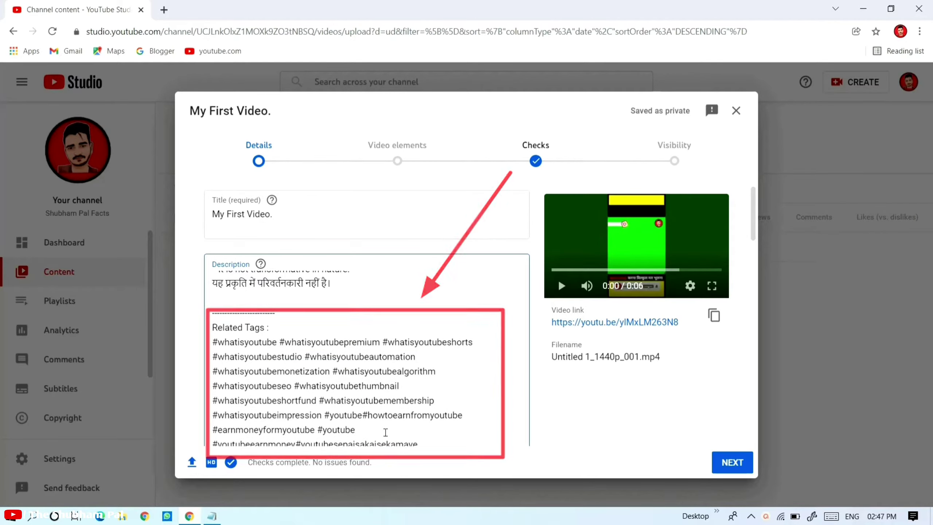
{"action": "scroll", "coordinate": [343, 373], "scroll_direction": "down", "scroll_amount": 6}
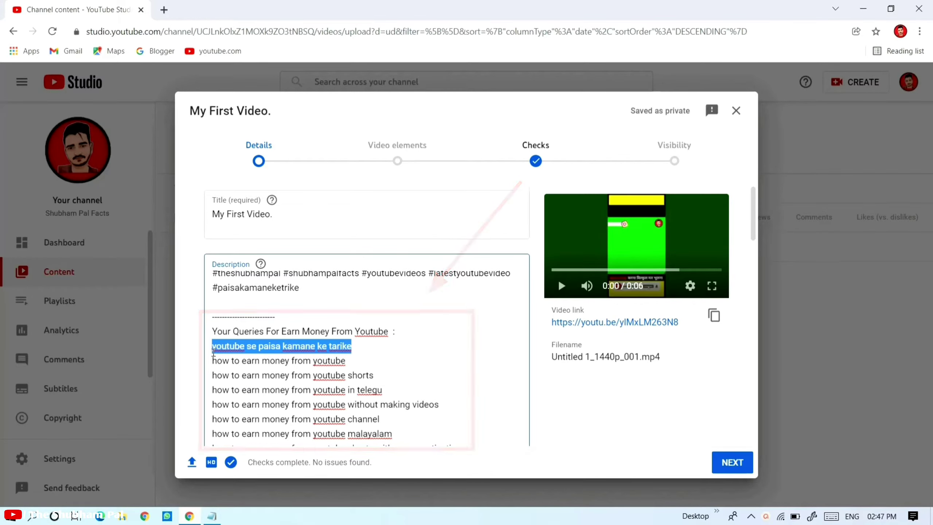
{"action": "scroll", "coordinate": [407, 367], "scroll_direction": "down", "scroll_amount": 15}
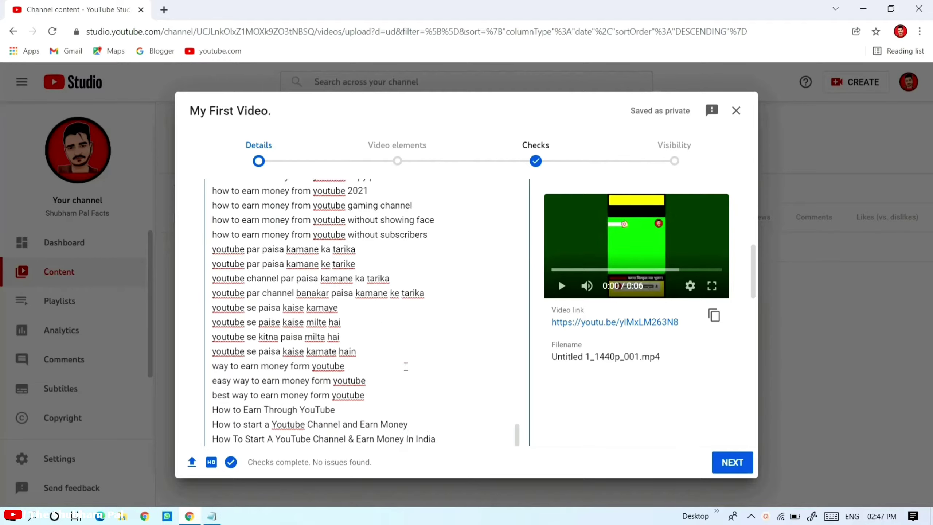
{"action": "scroll", "coordinate": [406, 366], "scroll_direction": "up", "scroll_amount": 10}
{"action": "scroll", "coordinate": [406, 366], "scroll_direction": "up", "scroll_amount": 3}
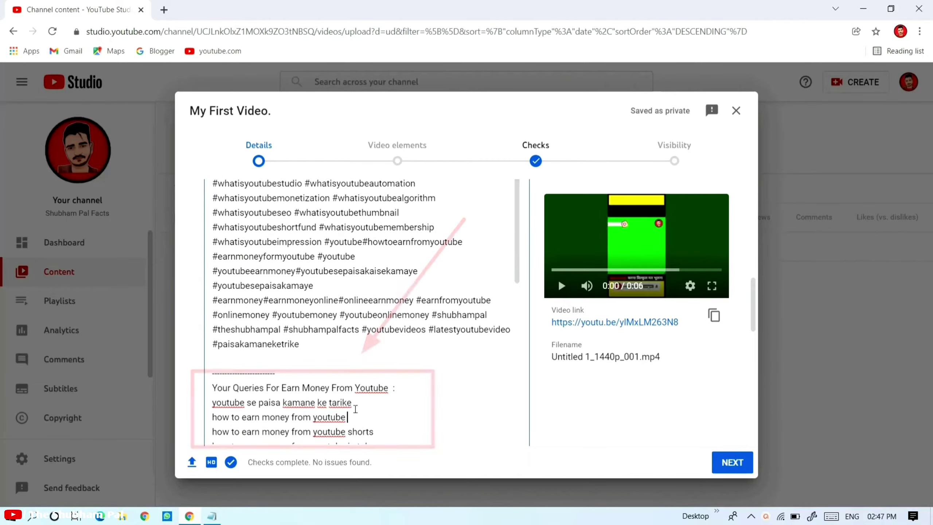
{"action": "scroll", "coordinate": [351, 417], "scroll_direction": "down", "scroll_amount": 1}
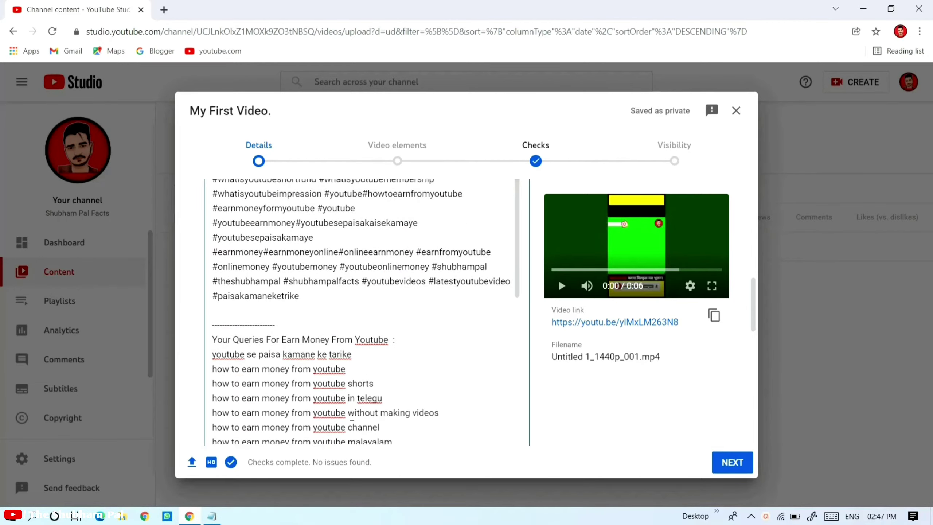
Review the description's list of search queries and its closing thank-you lines, then return to the start of the description
{"action": "scroll", "coordinate": [385, 384], "scroll_direction": "down", "scroll_amount": 5}
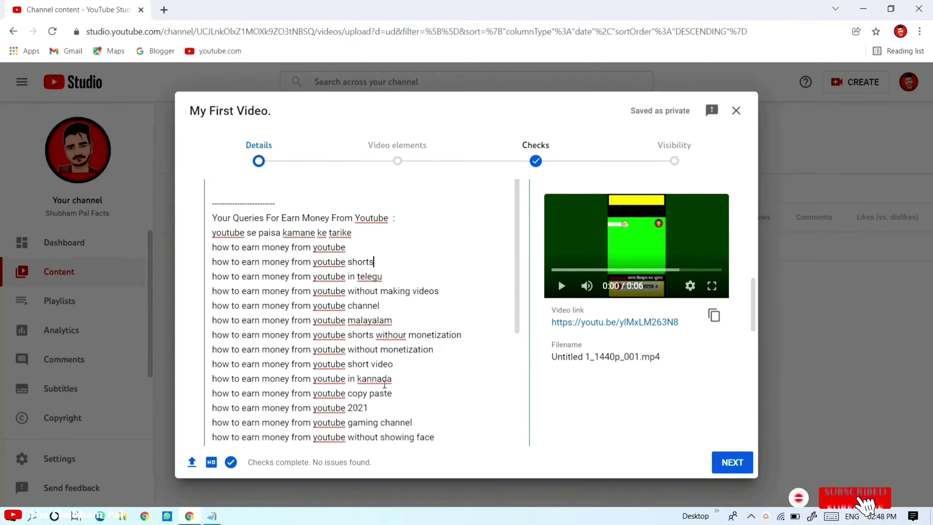
{"action": "scroll", "coordinate": [384, 383], "scroll_direction": "up", "scroll_amount": 5}
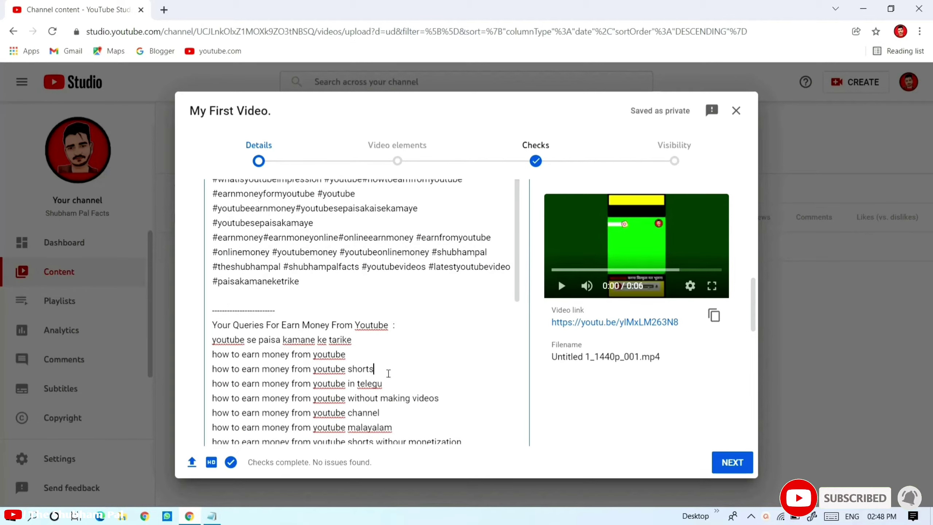
{"action": "scroll", "coordinate": [380, 375], "scroll_direction": "down", "scroll_amount": 15}
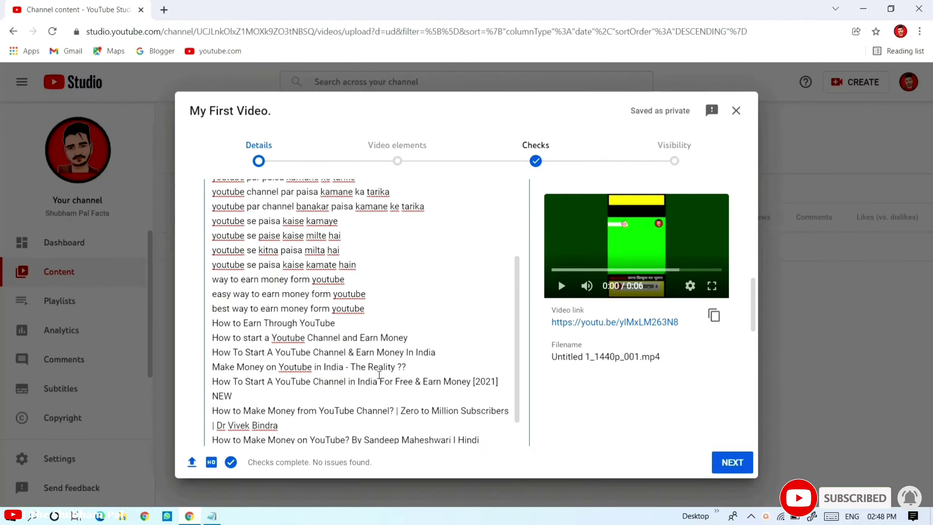
{"action": "triple_click", "coordinate": [291, 422]}
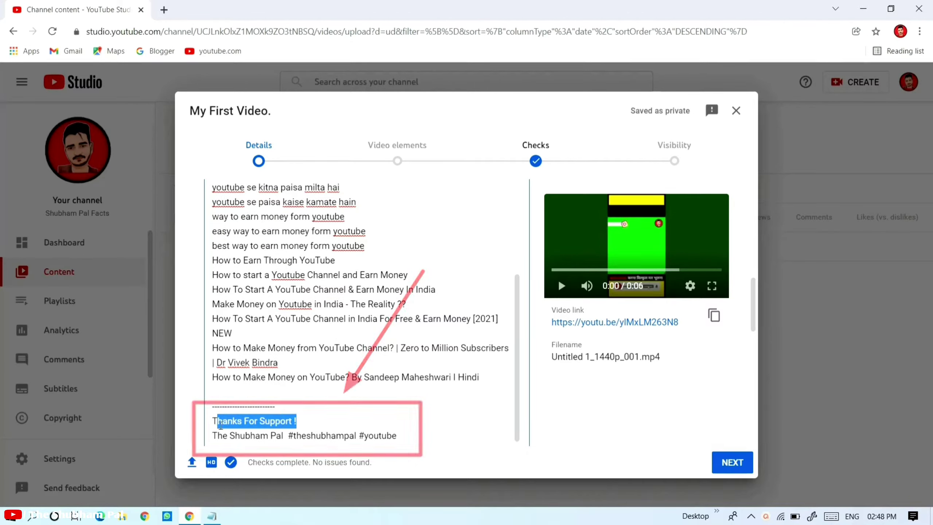
{"action": "left_click", "coordinate": [301, 428]}
{"action": "scroll", "coordinate": [300, 427], "scroll_direction": "up", "scroll_amount": 15}
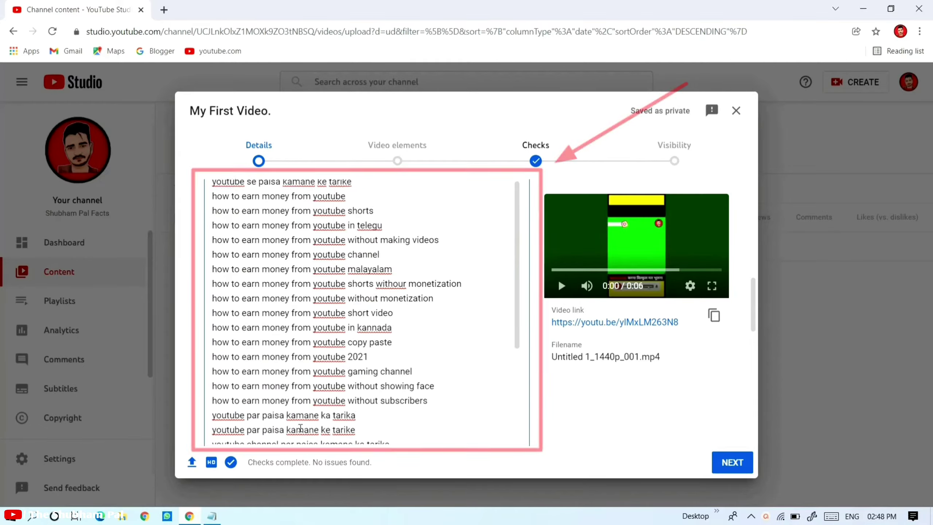
{"action": "scroll", "coordinate": [301, 428], "scroll_direction": "up", "scroll_amount": 15}
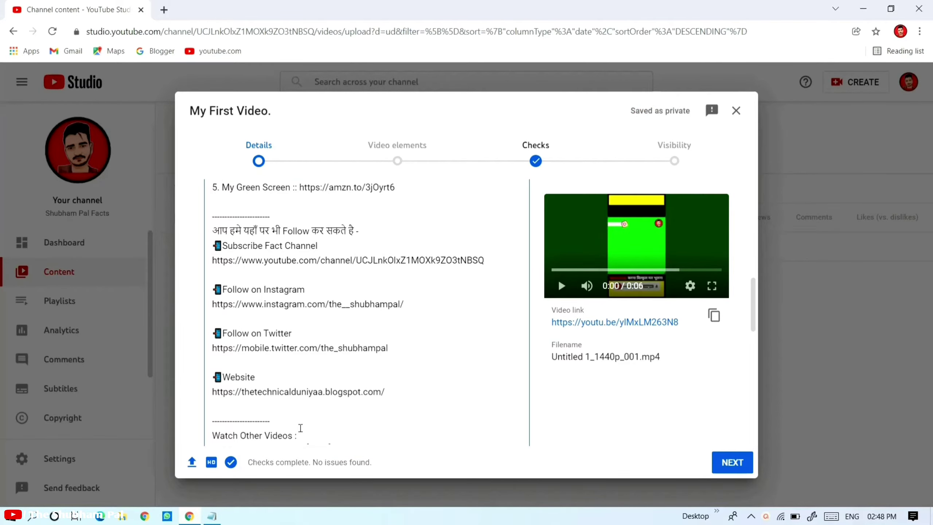
{"action": "scroll", "coordinate": [300, 427], "scroll_direction": "up", "scroll_amount": 10}
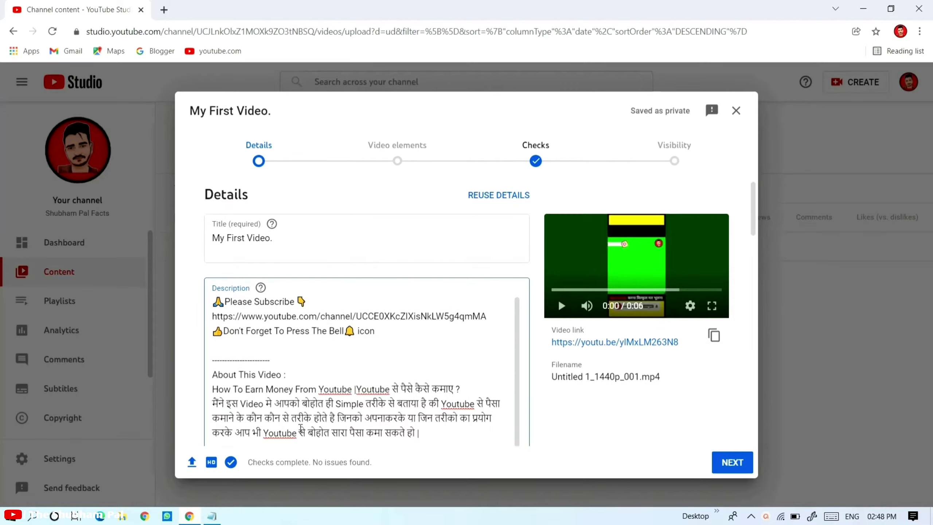
Upload the image PicsArt_11-16-09.06.10 from the channel's Thumbnails folder as the video's custom thumbnail
{"action": "scroll", "coordinate": [300, 428], "scroll_direction": "down", "scroll_amount": 15}
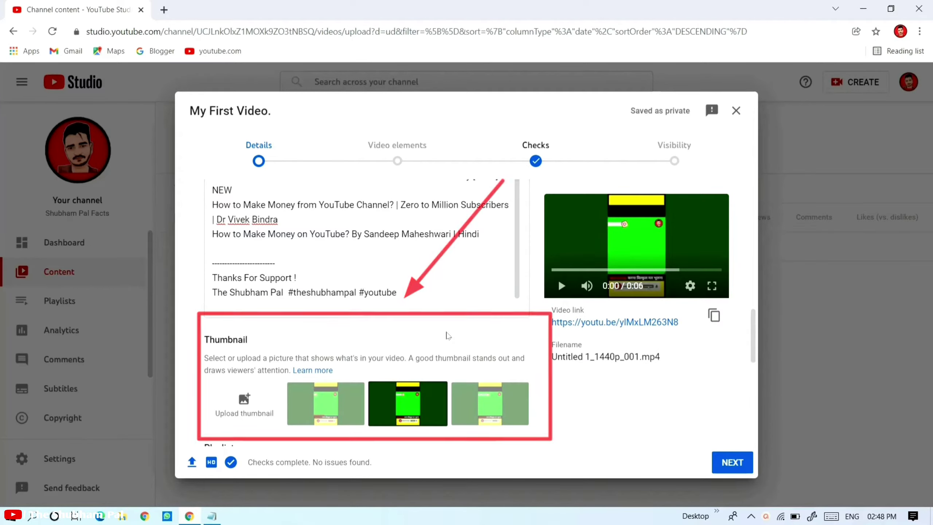
{"action": "scroll", "coordinate": [444, 334], "scroll_direction": "down", "scroll_amount": 2}
{"action": "left_click", "coordinate": [267, 355]}
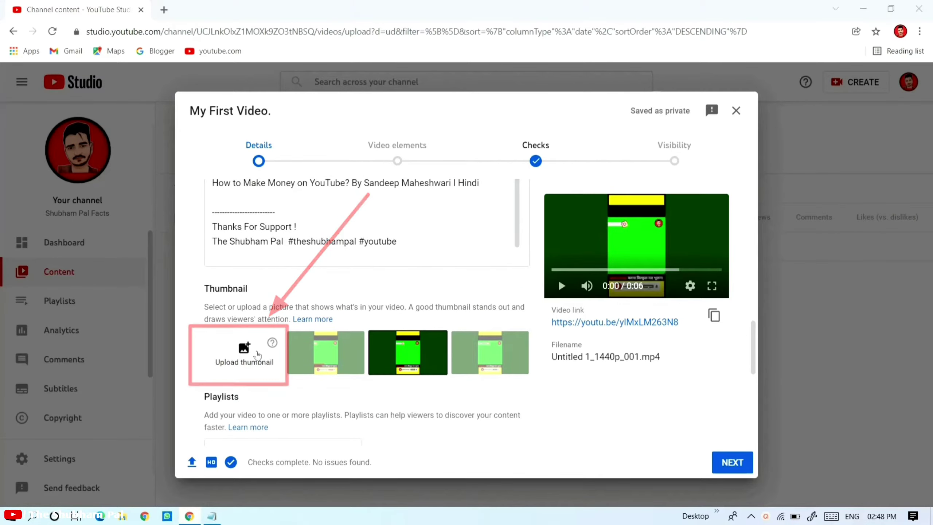
{"action": "double_click", "coordinate": [386, 203]}
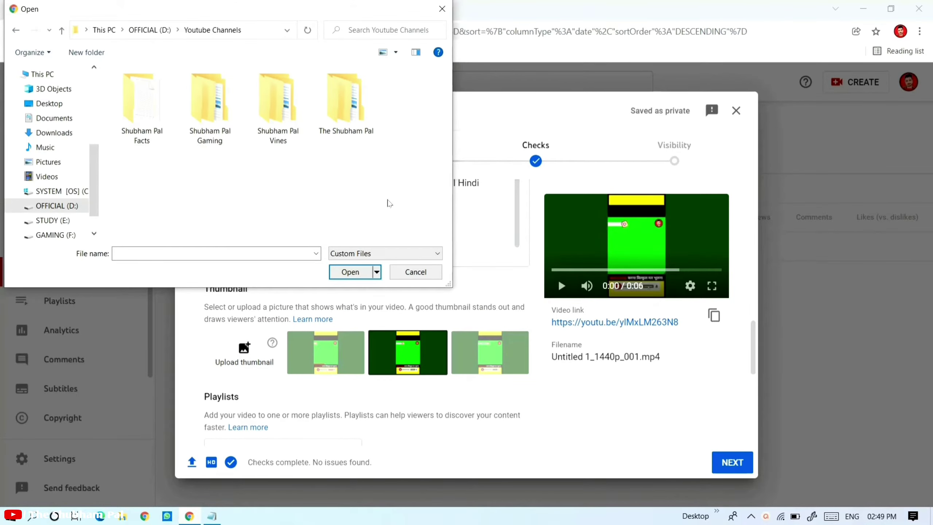
{"action": "double_click", "coordinate": [345, 124]}
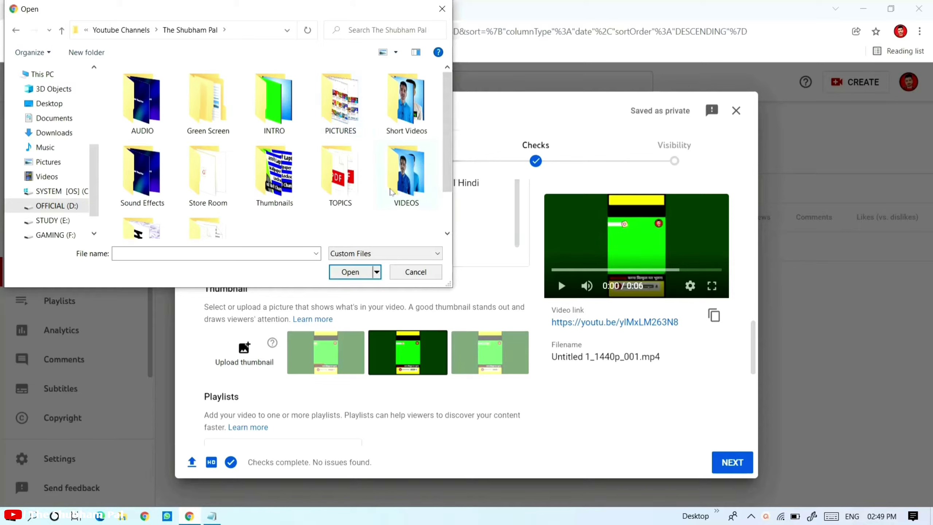
{"action": "double_click", "coordinate": [274, 173]}
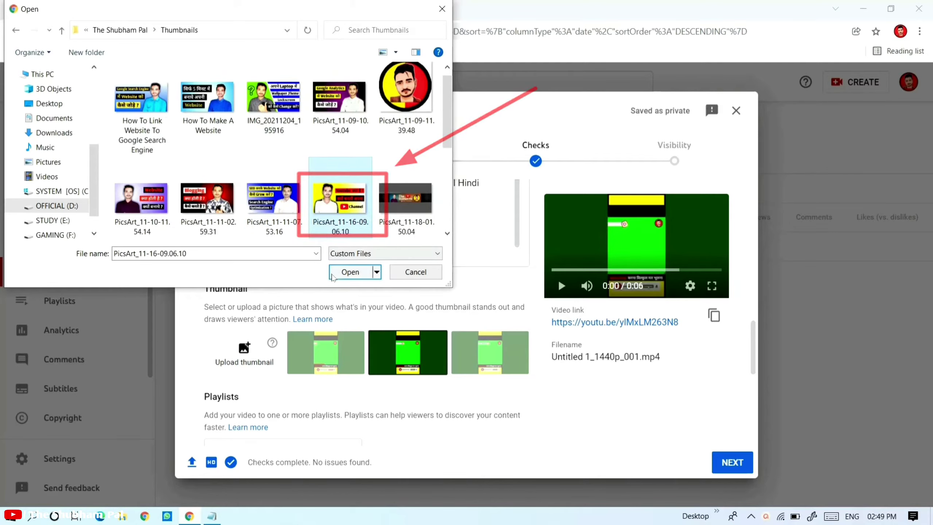
{"action": "left_click", "coordinate": [351, 272]}
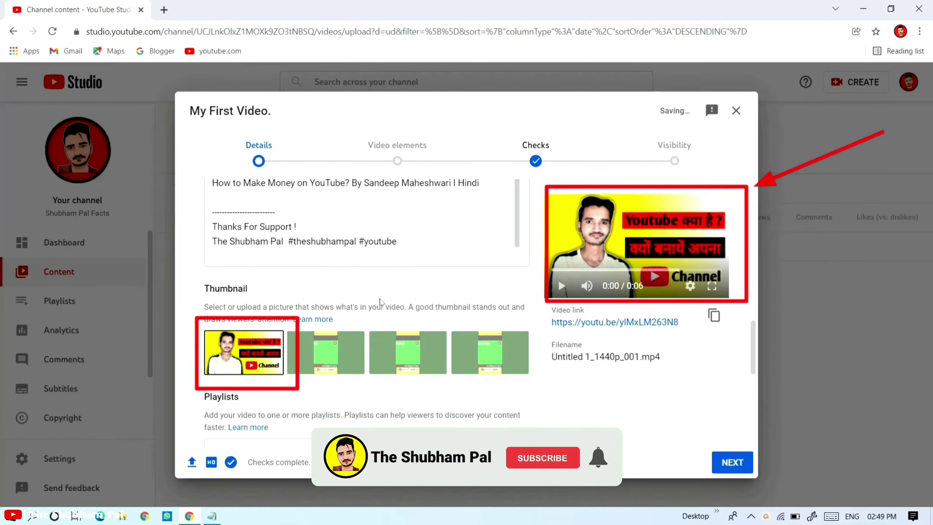
Create a public playlist titled "Youtube Tips" and add the video to it
{"action": "scroll", "coordinate": [381, 302], "scroll_direction": "down", "scroll_amount": 4}
{"action": "left_click", "coordinate": [351, 323]}
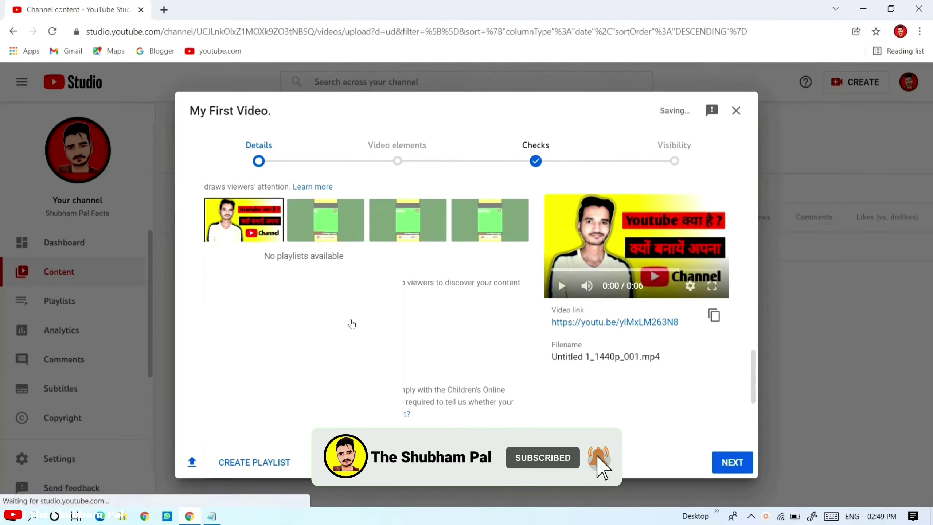
{"action": "left_click", "coordinate": [478, 336]}
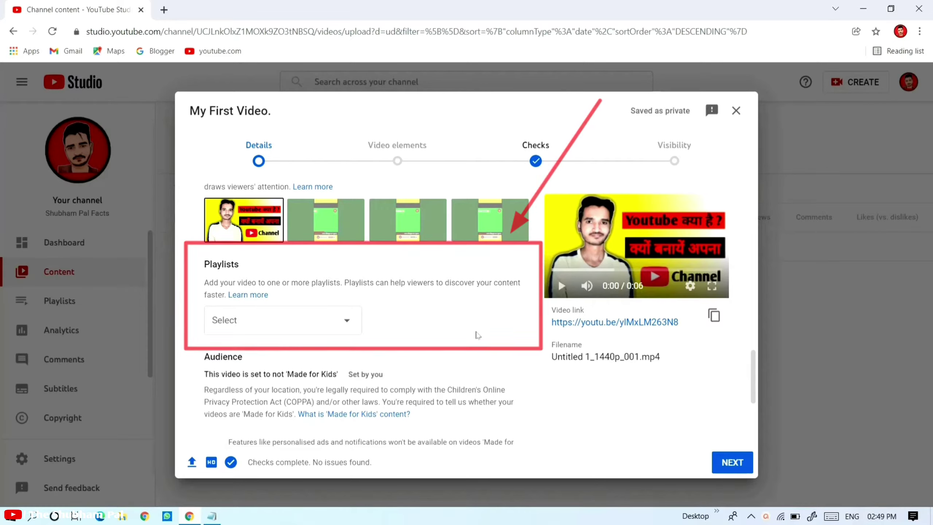
{"action": "left_click", "coordinate": [337, 333]}
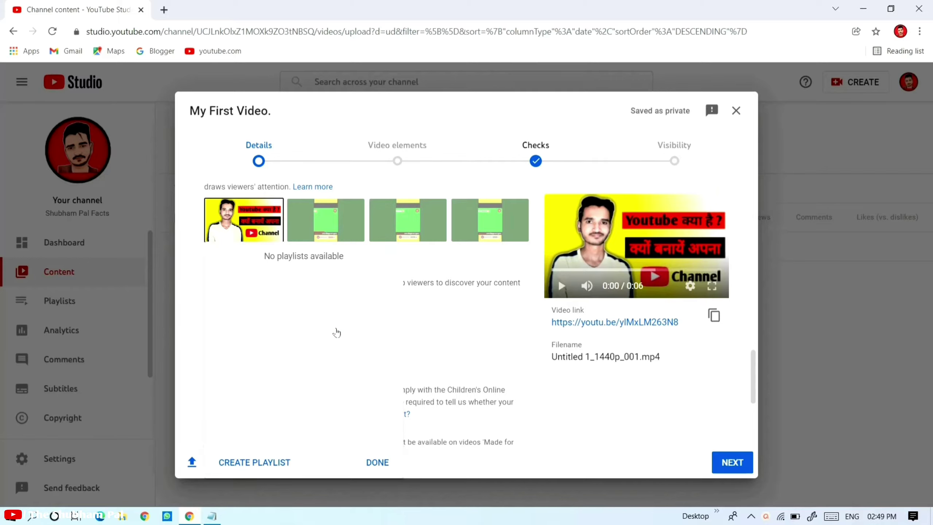
{"action": "left_click", "coordinate": [275, 462]}
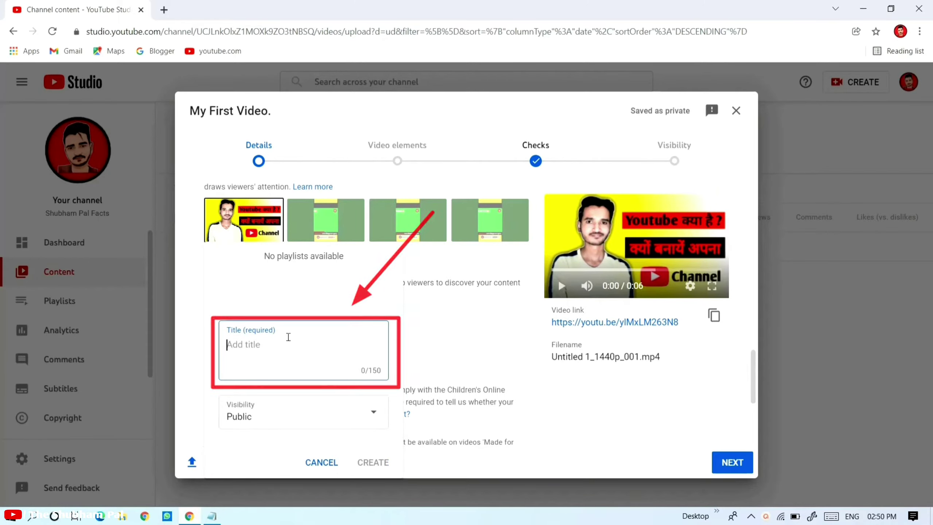
{"action": "type", "text": "Yo"}
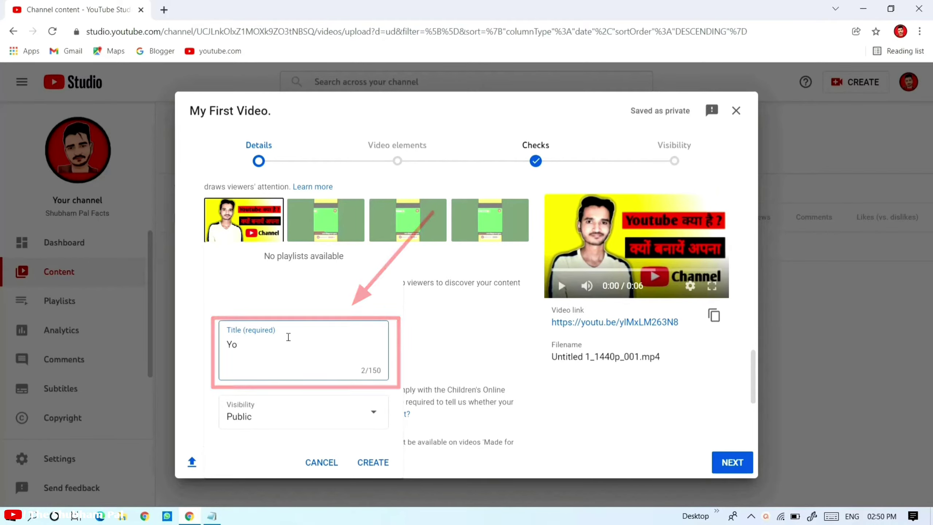
{"action": "type", "text": "utube Tips"}
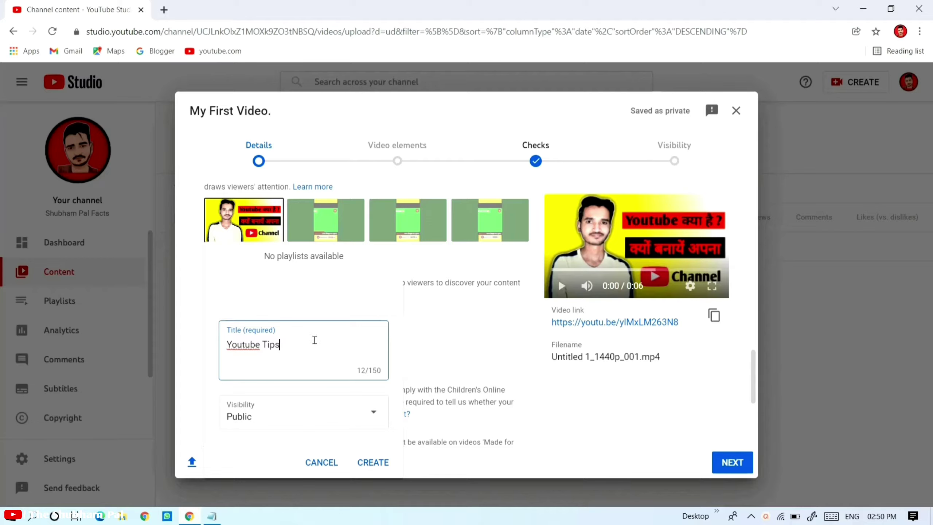
{"action": "left_click", "coordinate": [364, 468]}
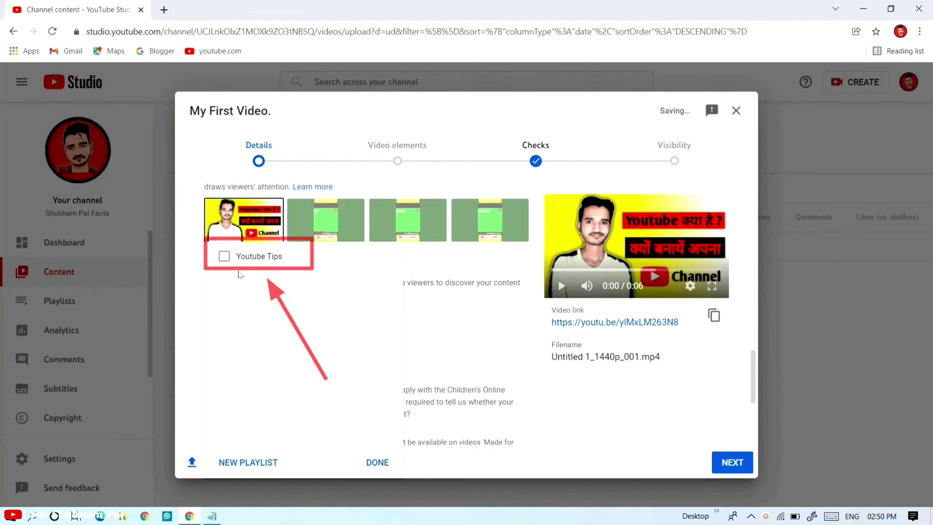
{"action": "left_click", "coordinate": [225, 257]}
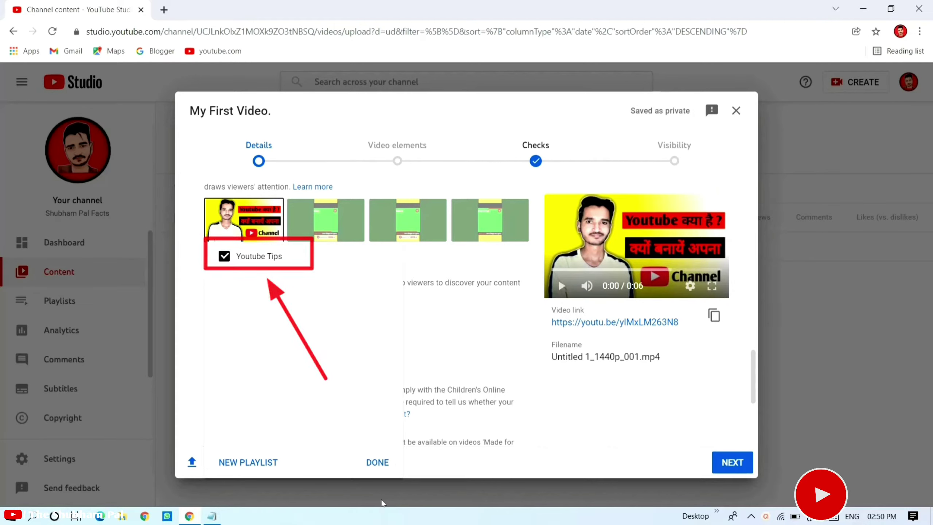
{"action": "left_click", "coordinate": [378, 463]}
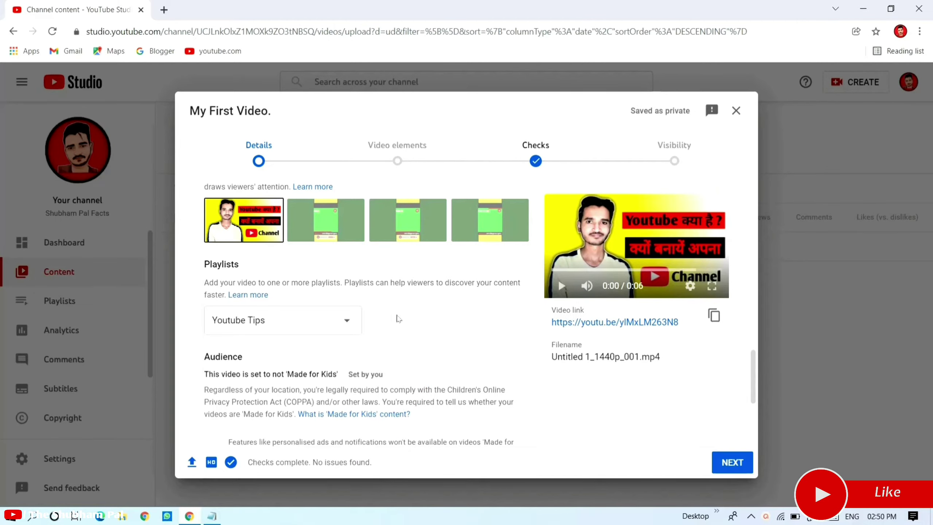
Review the Audience section's 'Made for Kids' choice and expand the advanced age restriction to check its options
{"action": "scroll", "coordinate": [398, 318], "scroll_direction": "down", "scroll_amount": 3}
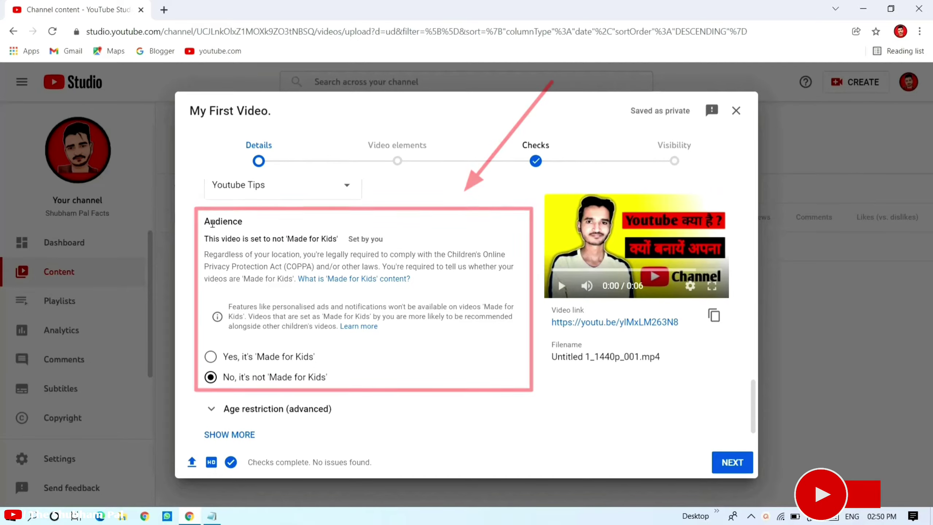
{"action": "left_click_drag", "start_coordinate": [204, 221], "coordinate": [251, 219]}
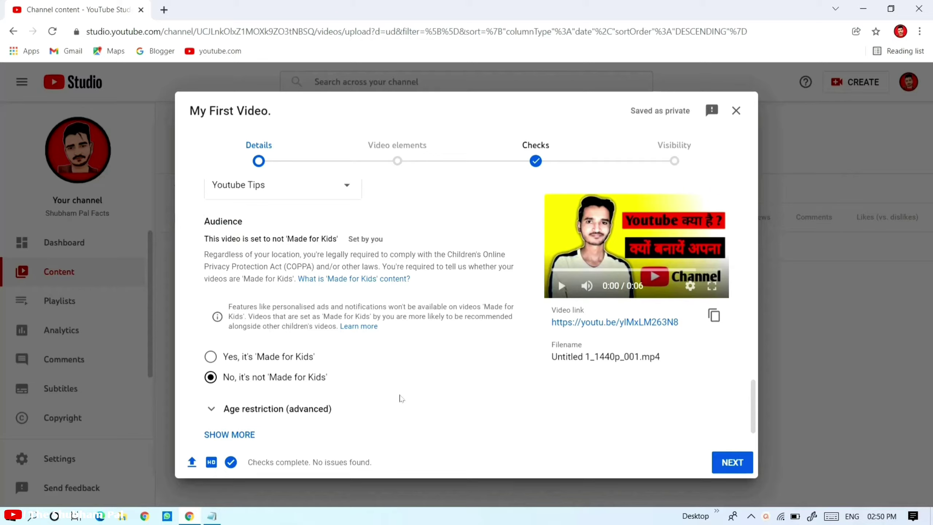
{"action": "scroll", "coordinate": [424, 418], "scroll_direction": "down", "scroll_amount": 2}
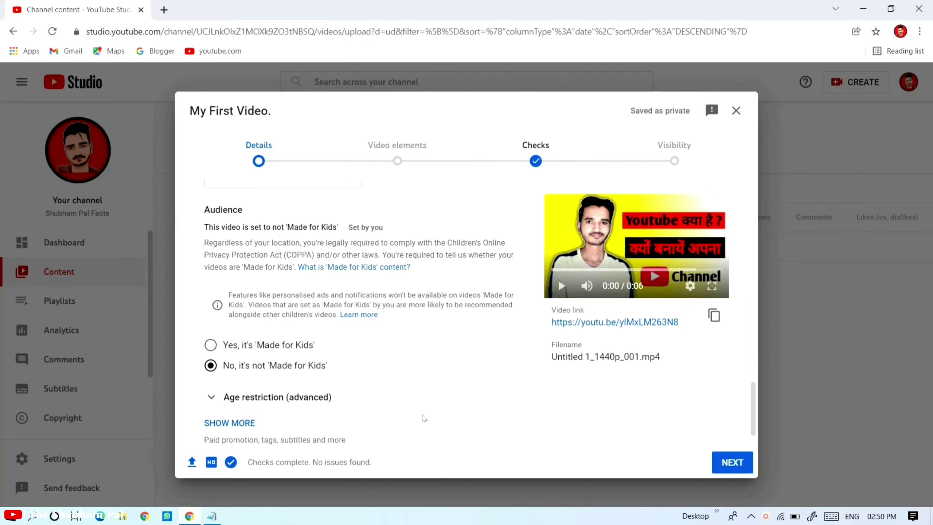
{"action": "scroll", "coordinate": [426, 411], "scroll_direction": "up", "scroll_amount": 2}
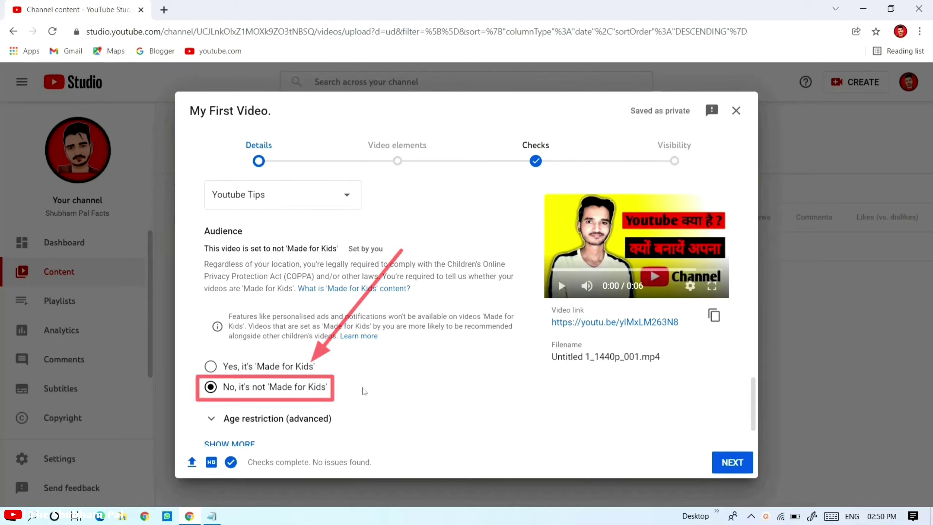
{"action": "scroll", "coordinate": [364, 391], "scroll_direction": "down", "scroll_amount": 2}
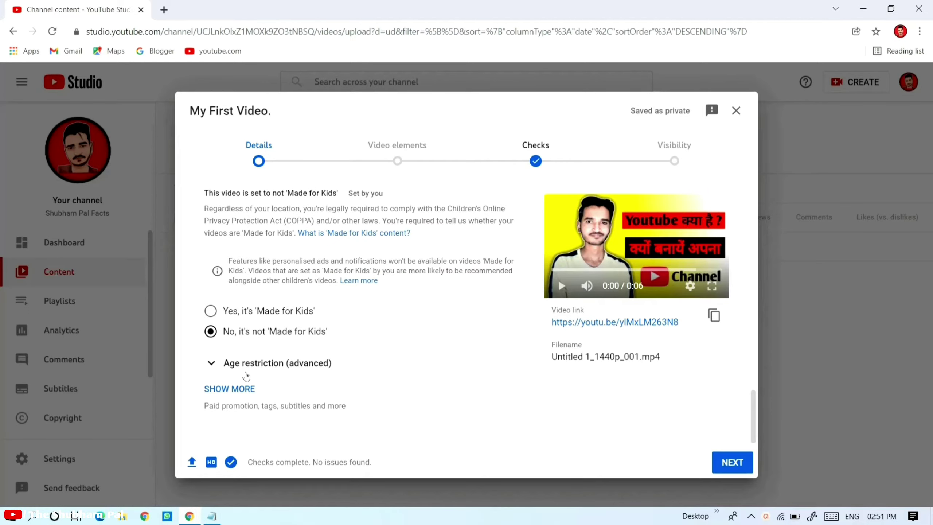
{"action": "left_click", "coordinate": [214, 366]}
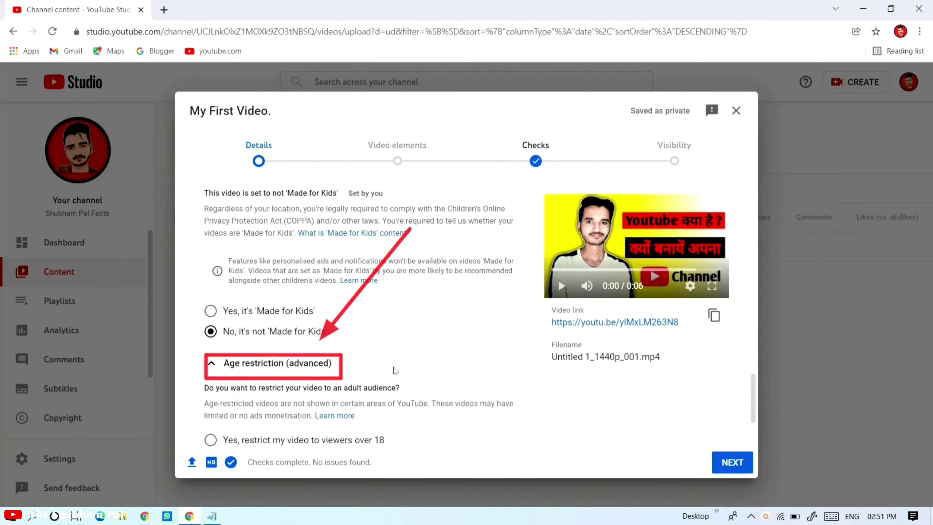
{"action": "scroll", "coordinate": [438, 374], "scroll_direction": "down", "scroll_amount": 3}
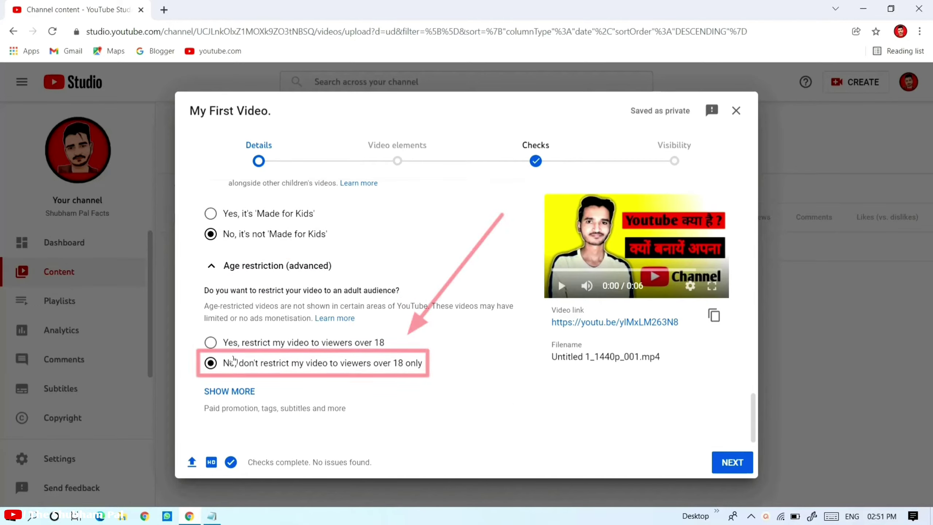
{"action": "scroll", "coordinate": [408, 428], "scroll_direction": "down", "scroll_amount": 1}
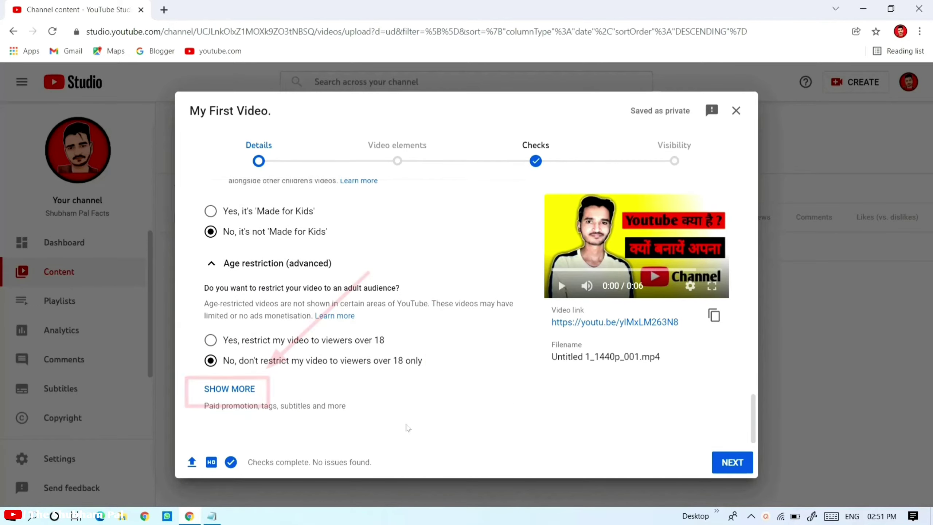
Expand the additional video details and try out the paid promotion declaration, leaving it unticked
{"action": "left_click", "coordinate": [227, 388]}
{"action": "scroll", "coordinate": [425, 411], "scroll_direction": "down", "scroll_amount": 5}
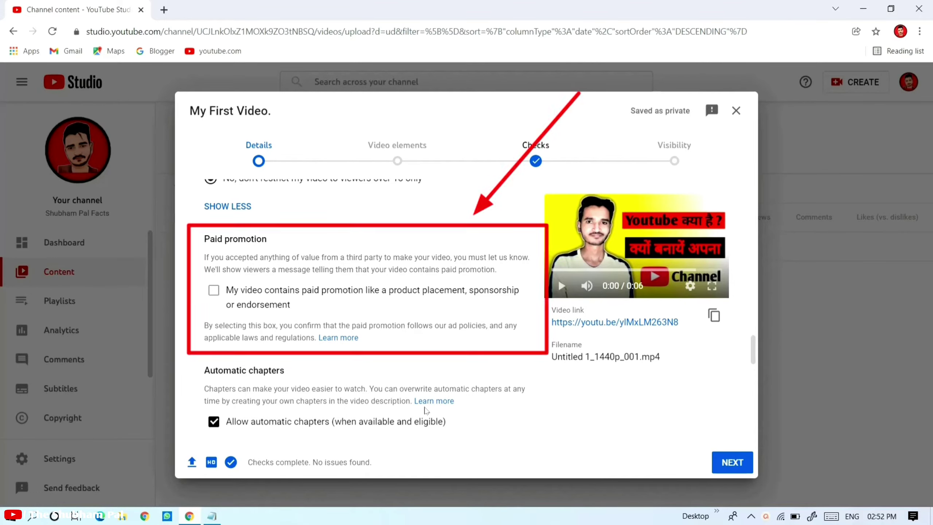
{"action": "left_click", "coordinate": [213, 291]}
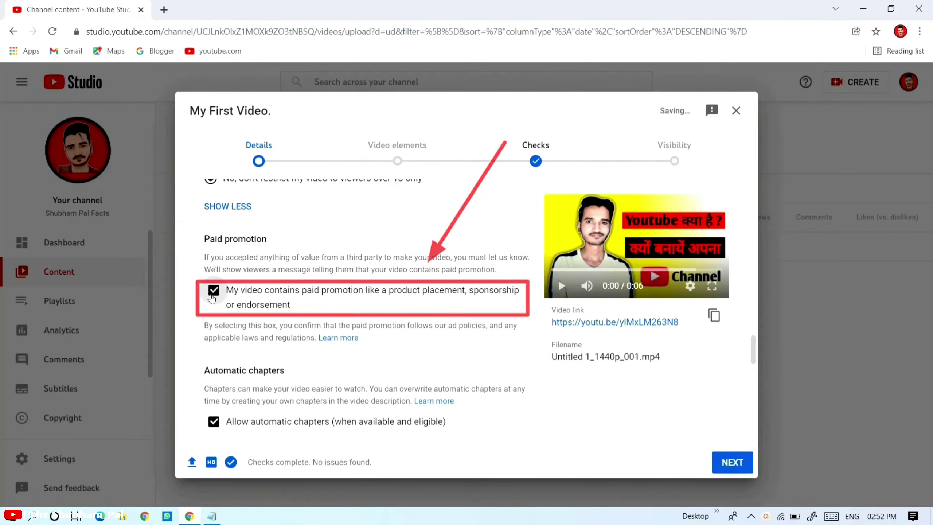
{"action": "left_click", "coordinate": [213, 293]}
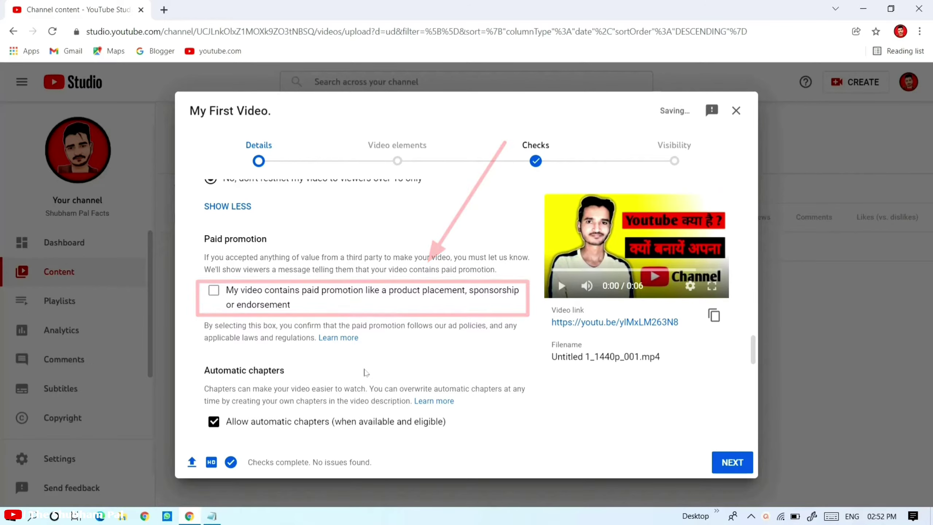
Review the Automatic chapters option, keeping automatic chapters allowed for the video
{"action": "scroll", "coordinate": [366, 372], "scroll_direction": "down", "scroll_amount": 3}
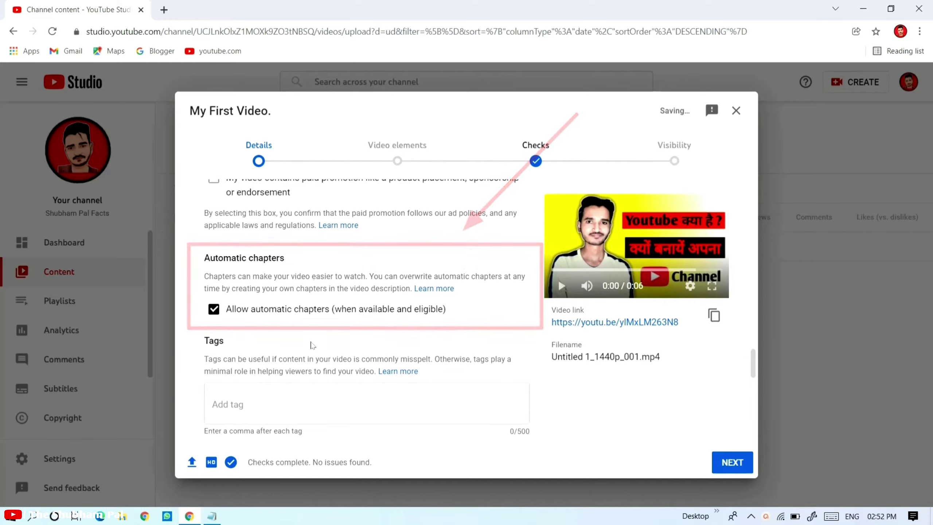
{"action": "scroll", "coordinate": [313, 272], "scroll_direction": "down", "scroll_amount": 1}
{"action": "left_click", "coordinate": [214, 283]}
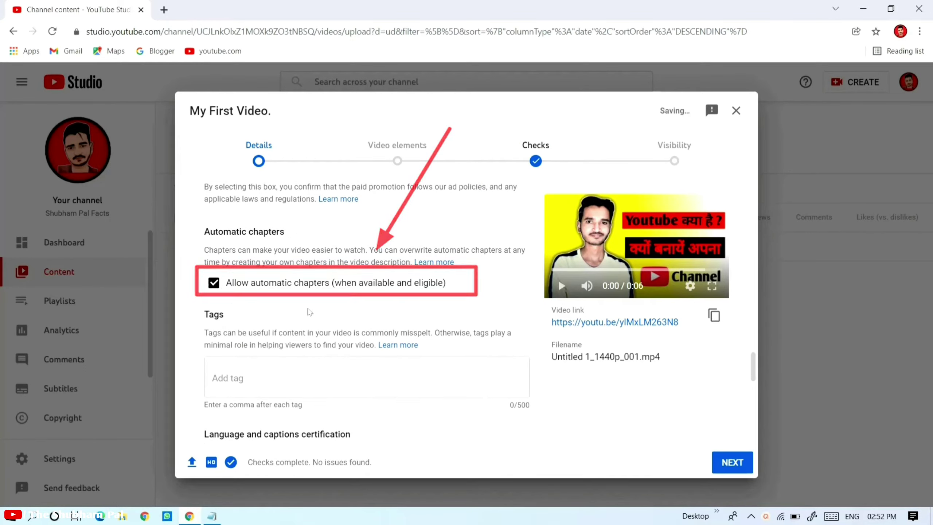
Add the tags "whatiswebsite", "website" and "websitekyahai" to the video and check the tag character counter
{"action": "scroll", "coordinate": [309, 312], "scroll_direction": "down", "scroll_amount": 1}
{"action": "scroll", "coordinate": [320, 311], "scroll_direction": "down", "scroll_amount": 2}
{"action": "scroll", "coordinate": [341, 309], "scroll_direction": "up", "scroll_amount": 1}
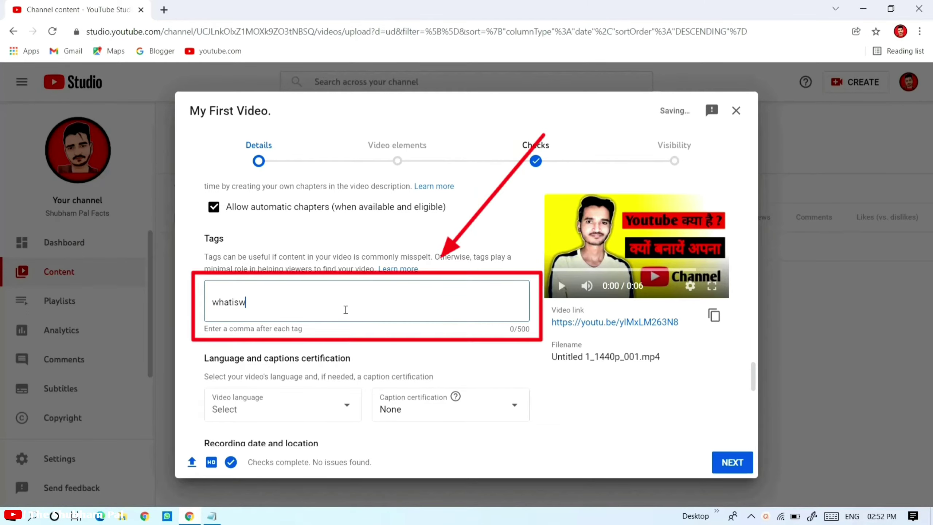
{"action": "key", "text": "comma"}
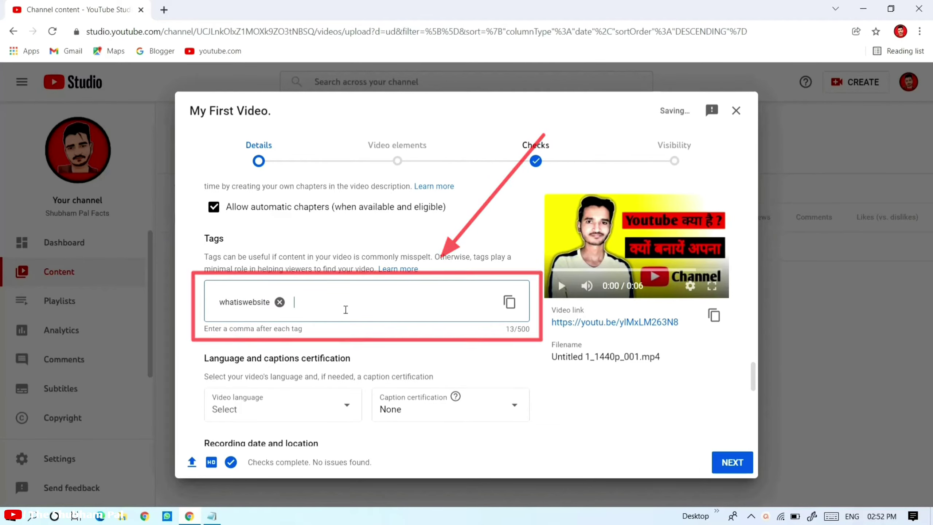
{"action": "type", "text": "website"}
{"action": "key", "text": "comma"}
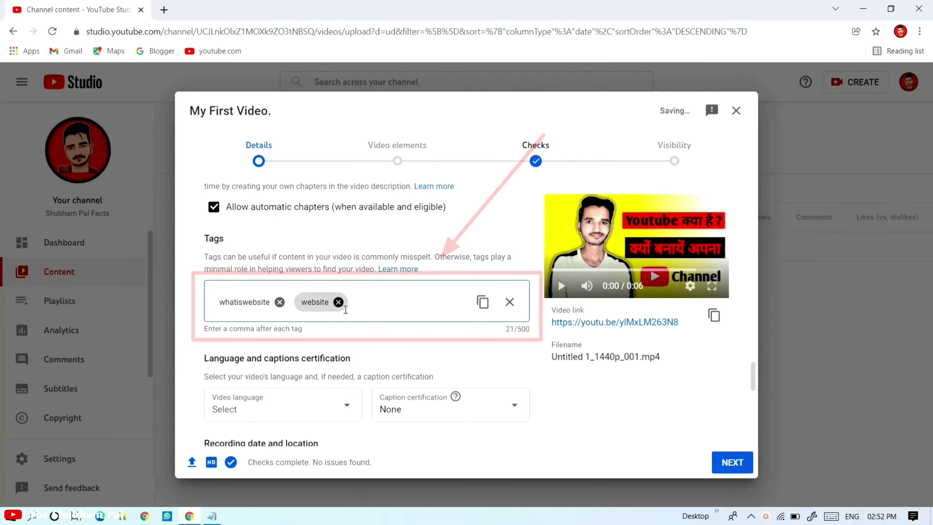
{"action": "type", "text": "website"}
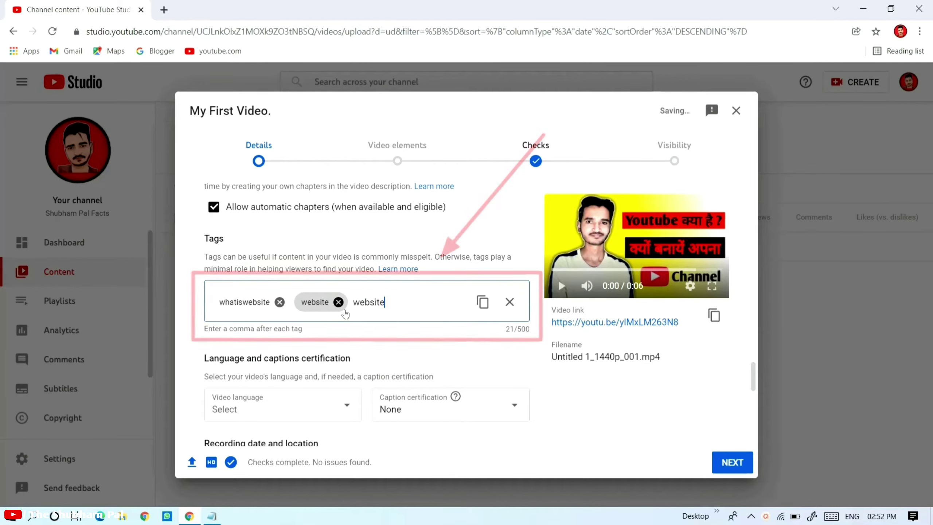
{"action": "type", "text": "kya"}
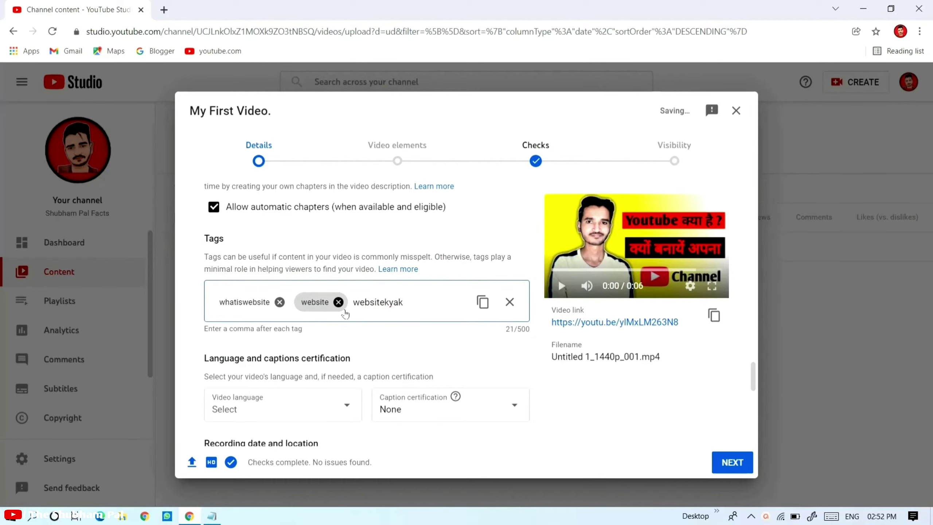
{"action": "type", "text": "hai"}
{"action": "key", "text": "comma"}
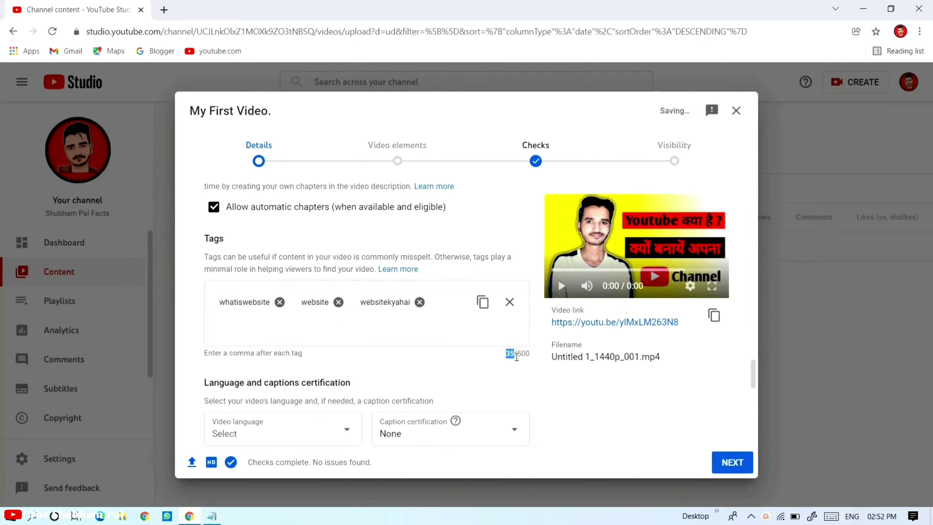
{"action": "left_click_drag", "start_coordinate": [527, 356], "coordinate": [533, 360]}
{"action": "left_click", "coordinate": [382, 330]}
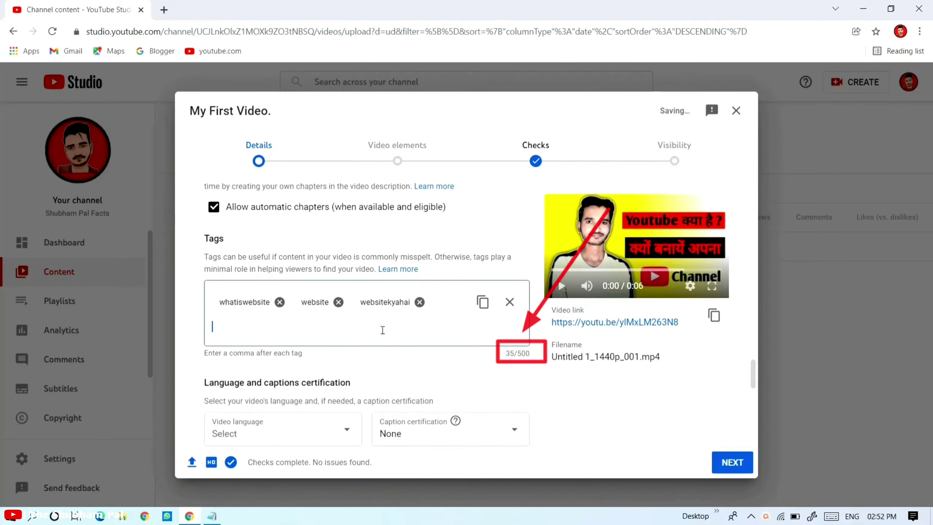
Set the video language to Hindi
{"action": "scroll", "coordinate": [382, 330], "scroll_direction": "down", "scroll_amount": 3}
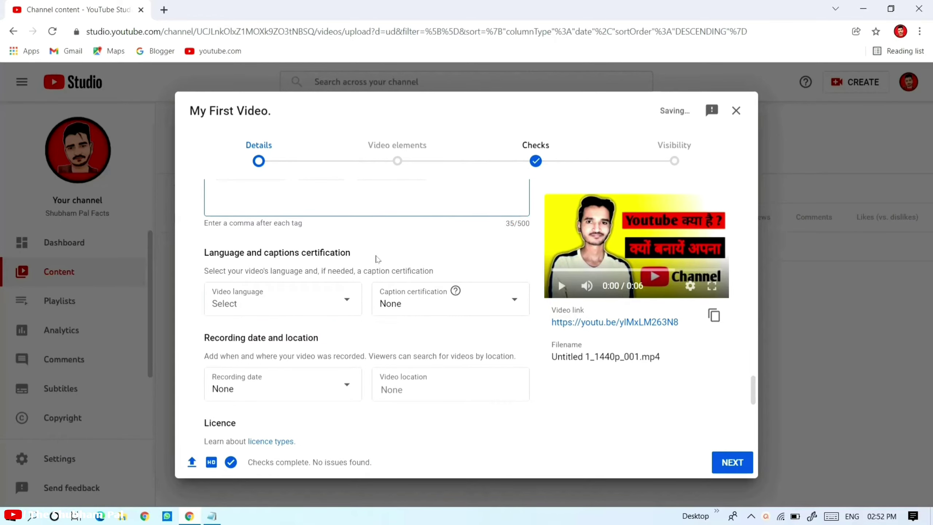
{"action": "left_click", "coordinate": [343, 311]}
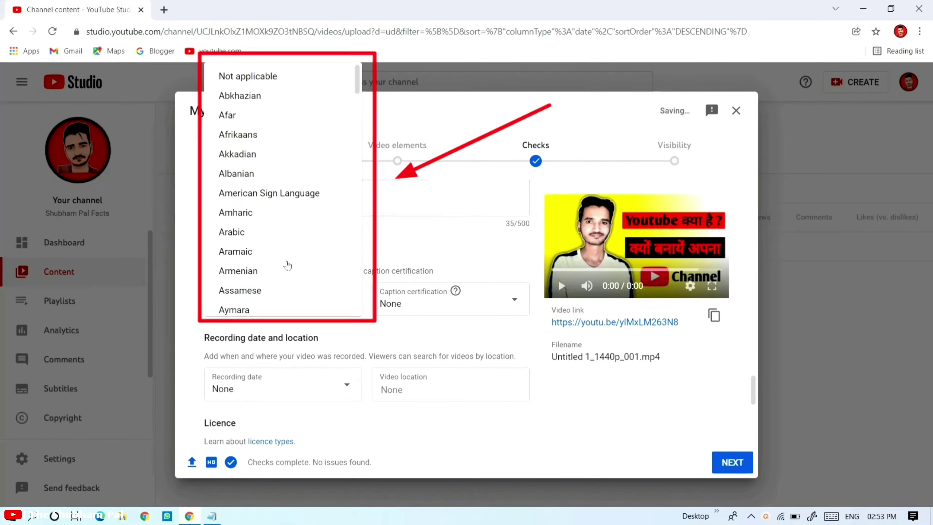
{"action": "scroll", "coordinate": [287, 265], "scroll_direction": "down", "scroll_amount": 20}
{"action": "scroll", "coordinate": [285, 264], "scroll_direction": "up", "scroll_amount": 2}
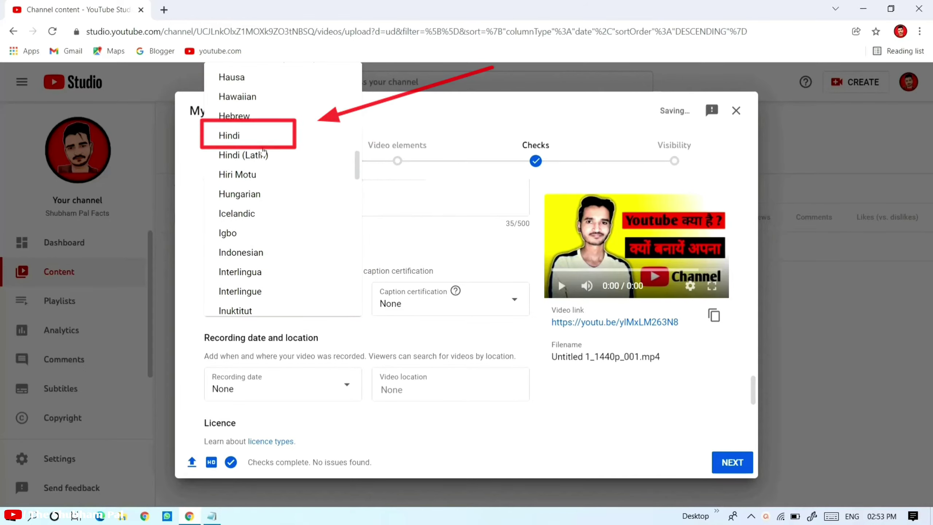
{"action": "left_click", "coordinate": [254, 136]}
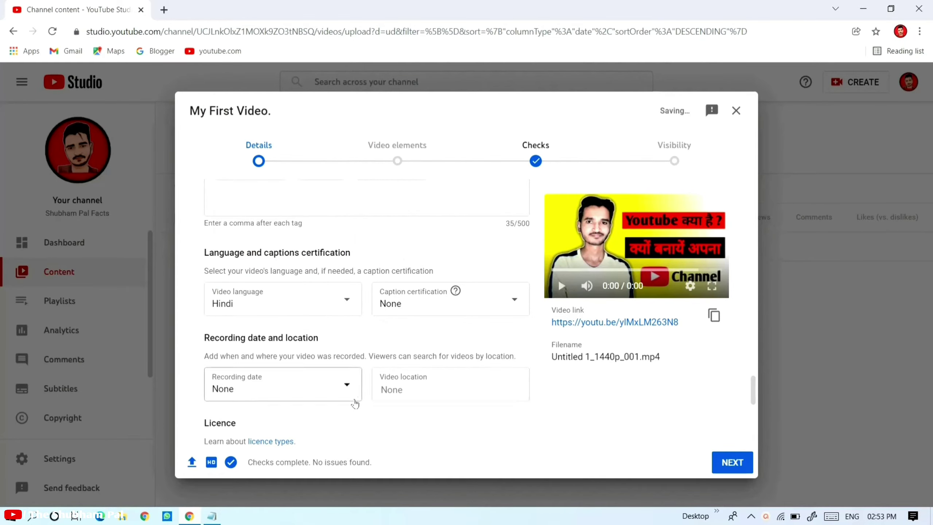
Set the video's recording date to 17-Dec-2021
{"action": "scroll", "coordinate": [355, 403], "scroll_direction": "down", "scroll_amount": 2}
{"action": "scroll", "coordinate": [331, 191], "scroll_direction": "up", "scroll_amount": 2}
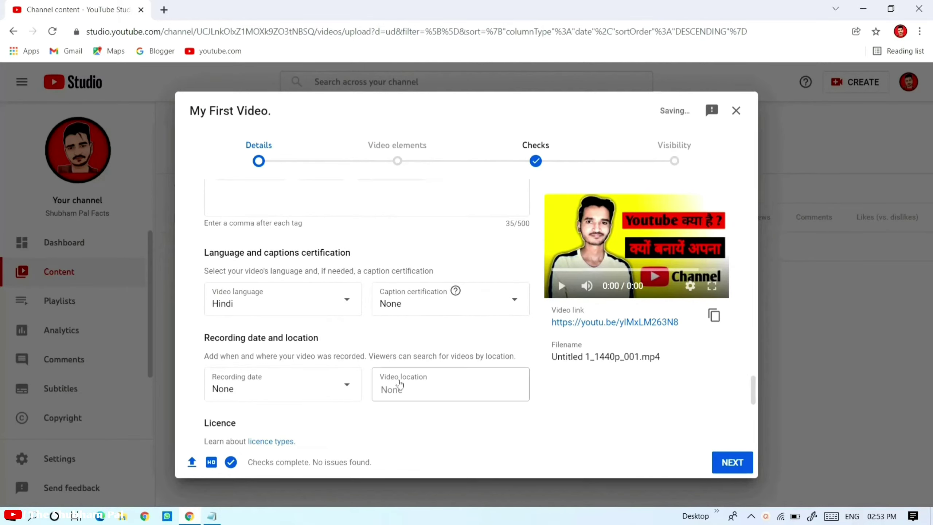
{"action": "scroll", "coordinate": [355, 404], "scroll_direction": "down", "scroll_amount": 2}
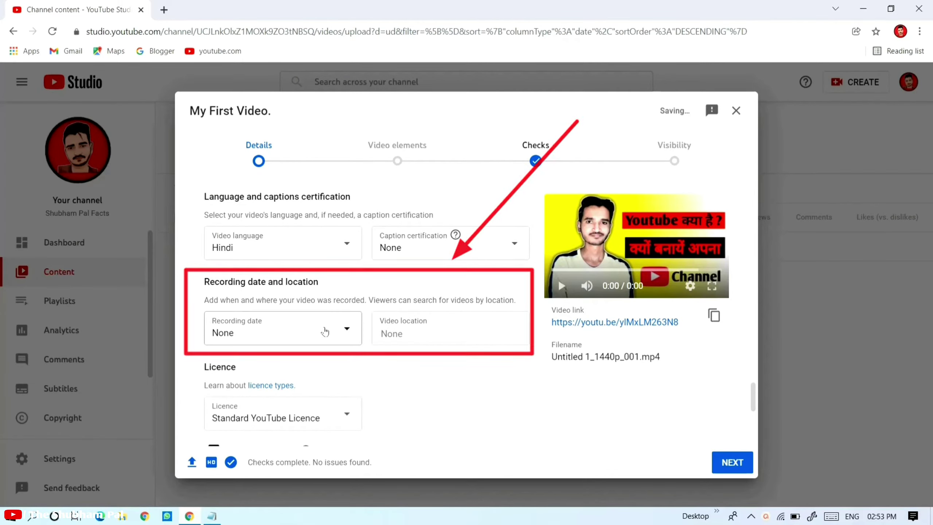
{"action": "left_click", "coordinate": [332, 338]}
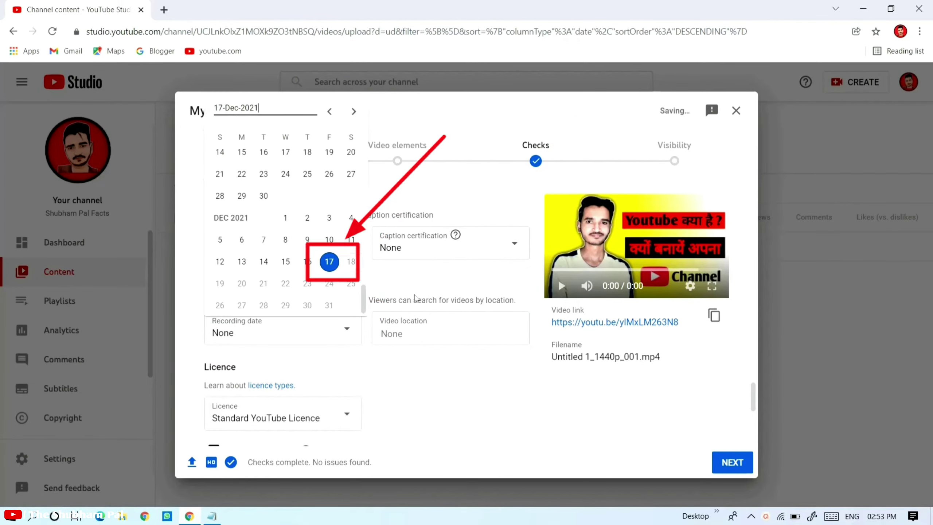
{"action": "left_click", "coordinate": [329, 262]}
Review the caption certification choices, keeping None
{"action": "scroll", "coordinate": [460, 261], "scroll_direction": "up", "scroll_amount": 3}
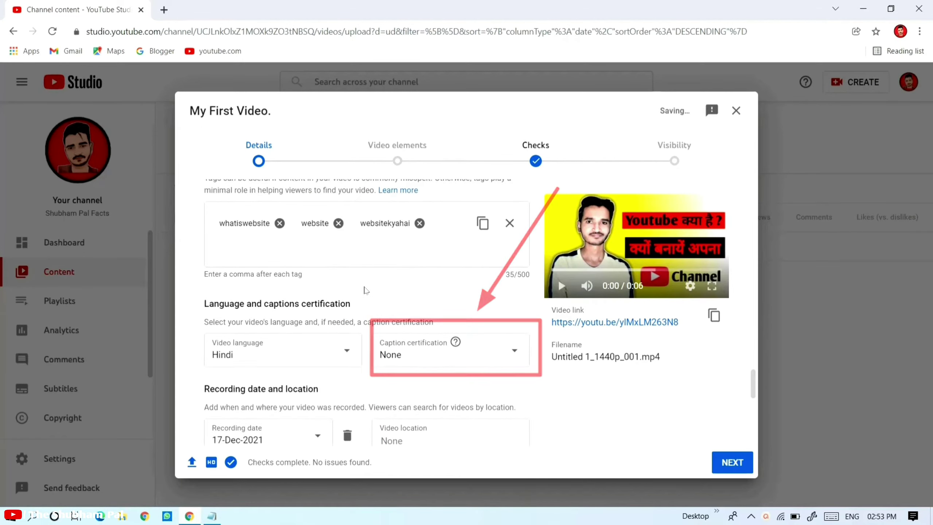
{"action": "left_click", "coordinate": [509, 358]}
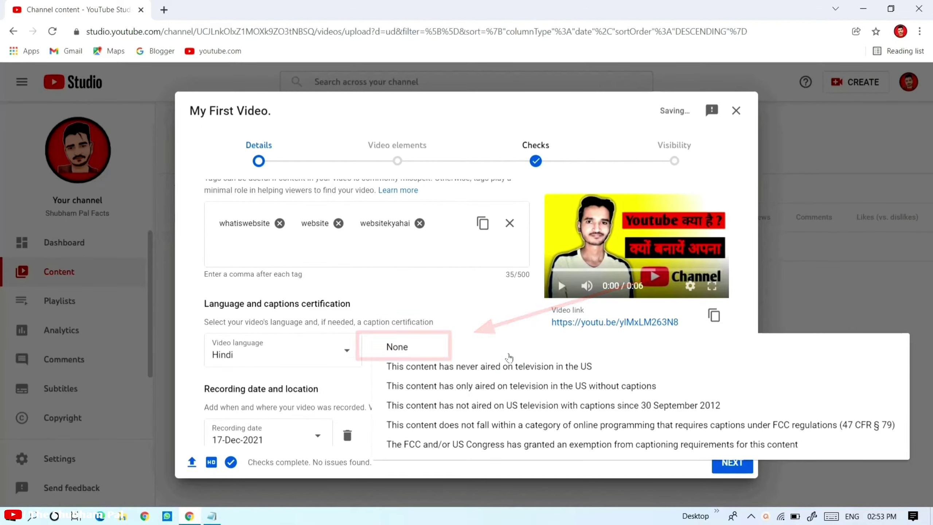
{"action": "left_click", "coordinate": [484, 322]}
Enter "India" as the video location
{"action": "scroll", "coordinate": [477, 353], "scroll_direction": "down", "scroll_amount": 2}
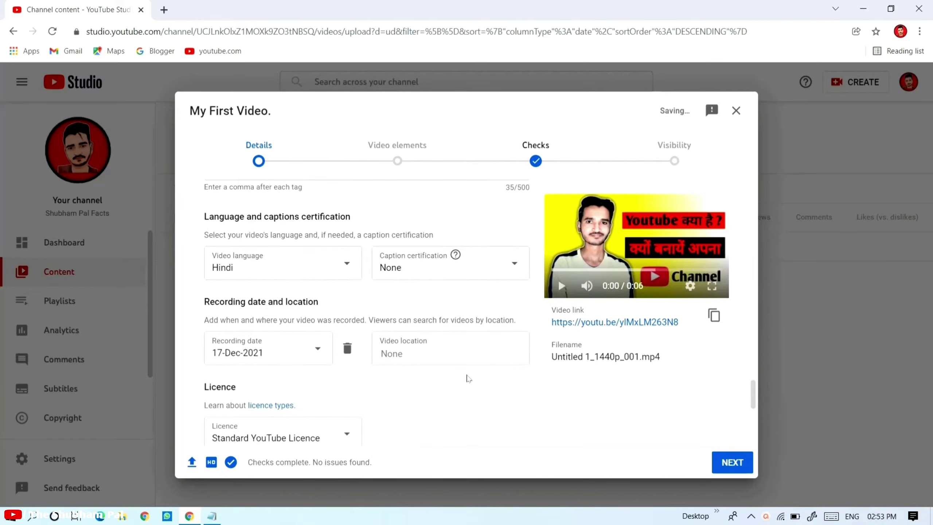
{"action": "left_click", "coordinate": [457, 359]}
{"action": "type", "text": "India"}
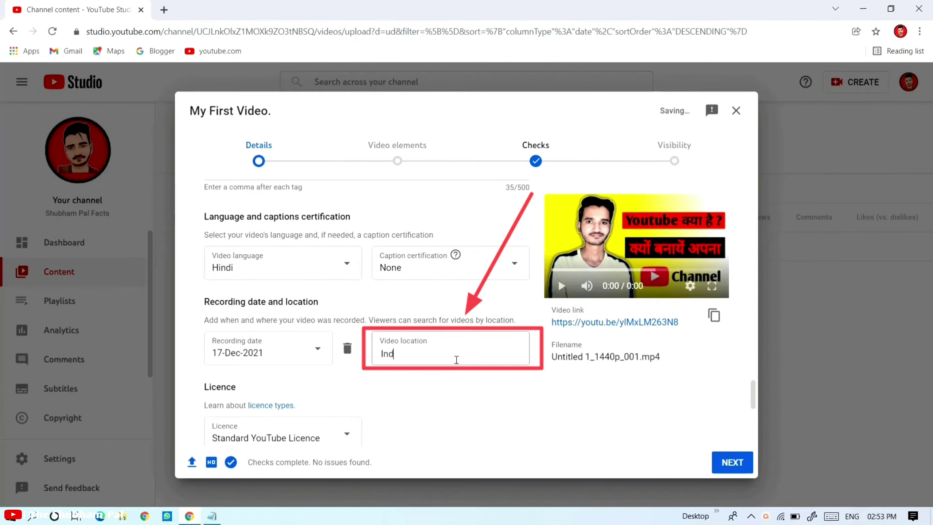
{"action": "left_click", "coordinate": [438, 167]}
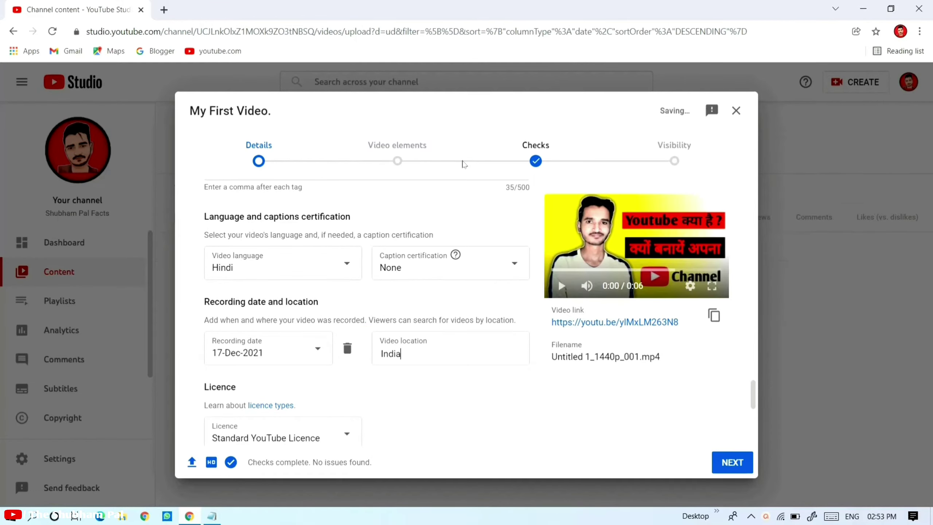
Review the licence types, keeping the Standard YouTube Licence, and choose People and blogs as the video's category
{"action": "scroll", "coordinate": [462, 356], "scroll_direction": "down", "scroll_amount": 4}
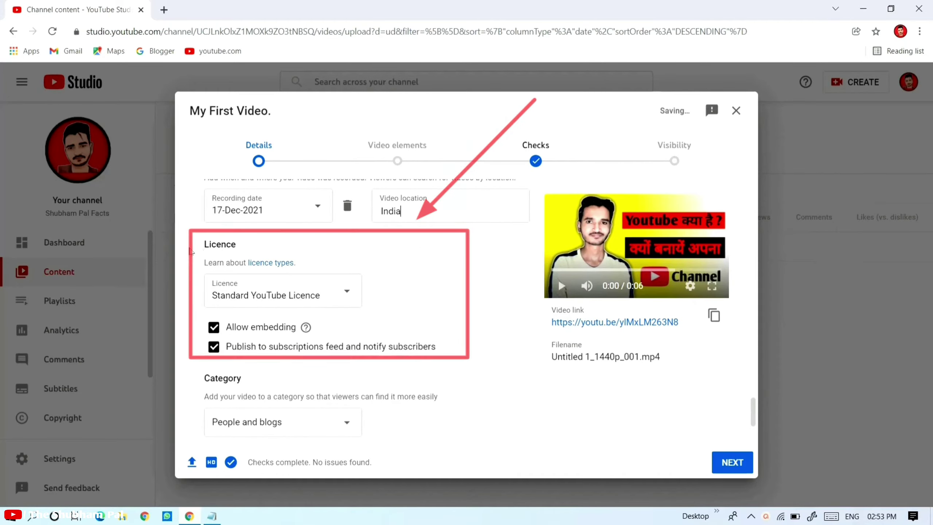
{"action": "left_click", "coordinate": [356, 296]}
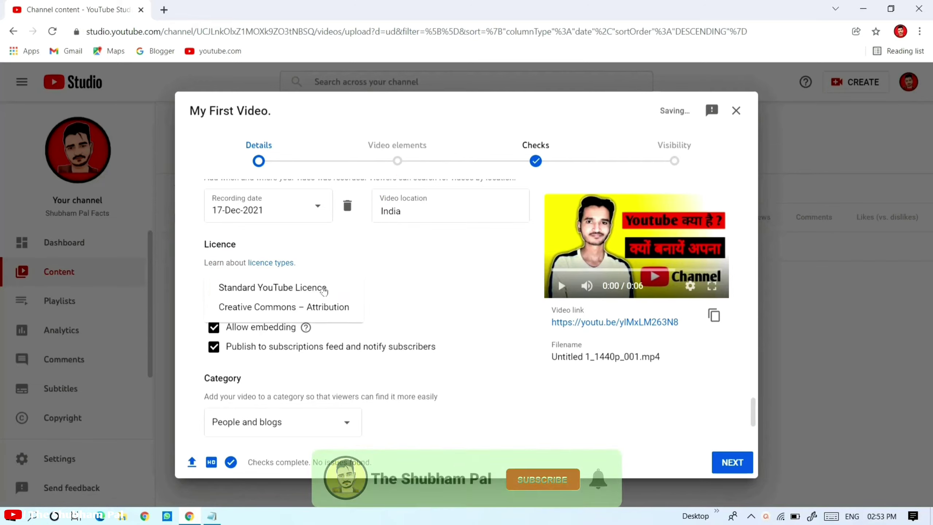
{"action": "left_click", "coordinate": [411, 293]}
{"action": "scroll", "coordinate": [419, 293], "scroll_direction": "down", "scroll_amount": 3}
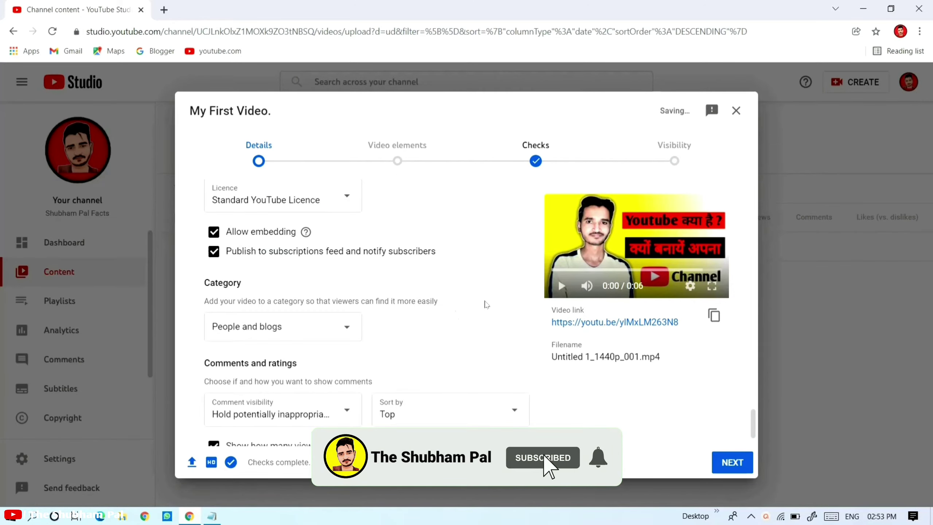
{"action": "left_click", "coordinate": [345, 327]}
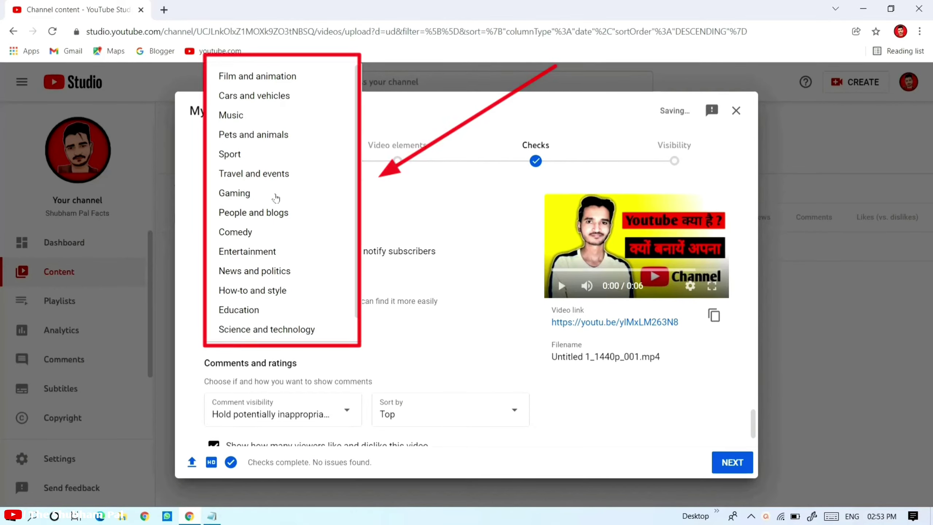
{"action": "left_click", "coordinate": [303, 215]}
Set comment visibility to hold potentially inappropriate comments for review, keep sorting by Top, and continue to the video elements
{"action": "scroll", "coordinate": [430, 284], "scroll_direction": "down", "scroll_amount": 1}
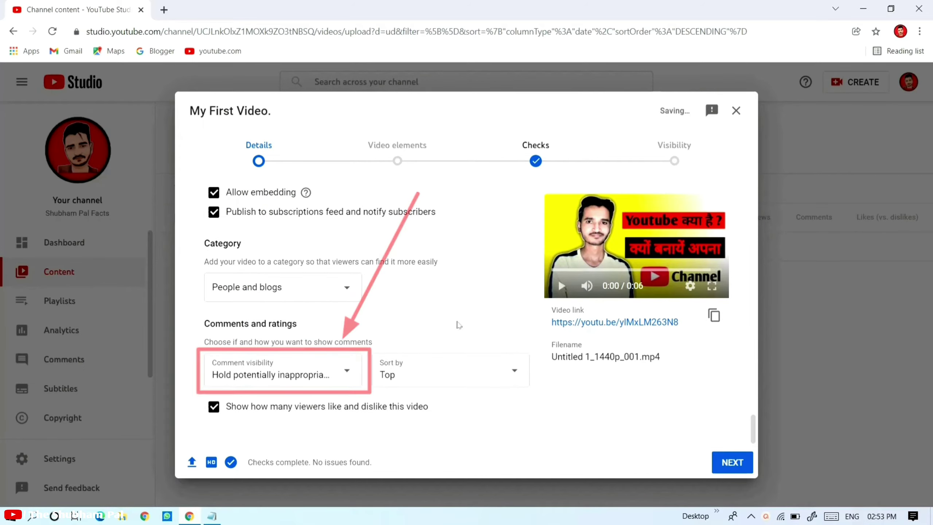
{"action": "left_click", "coordinate": [341, 378]}
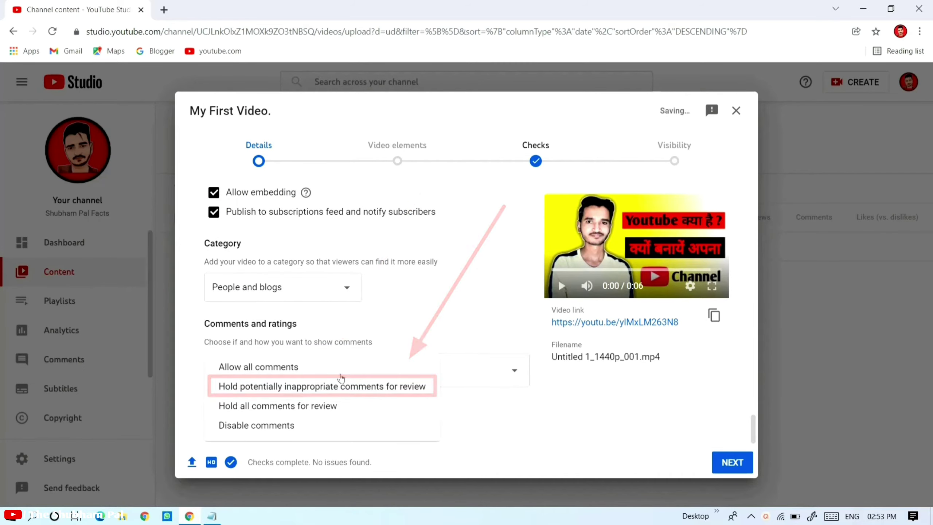
{"action": "left_click", "coordinate": [428, 386]}
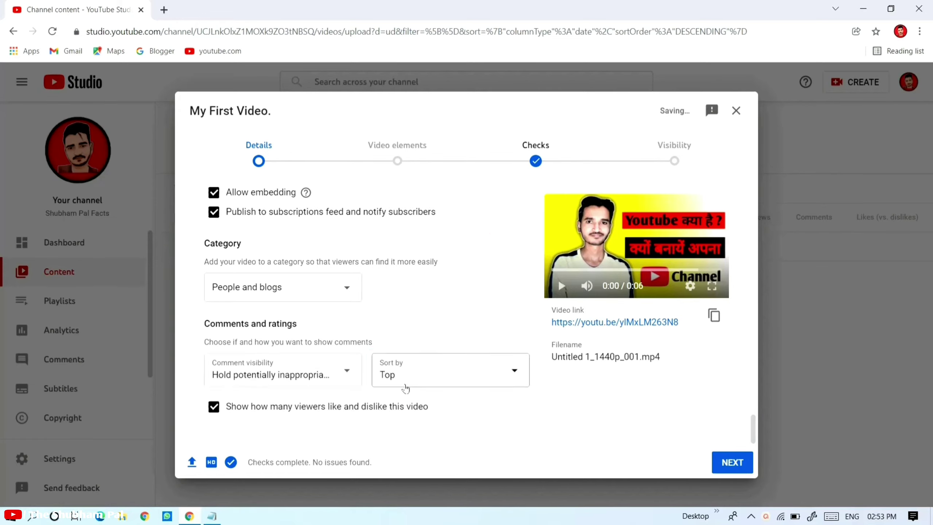
{"action": "left_click", "coordinate": [456, 377]}
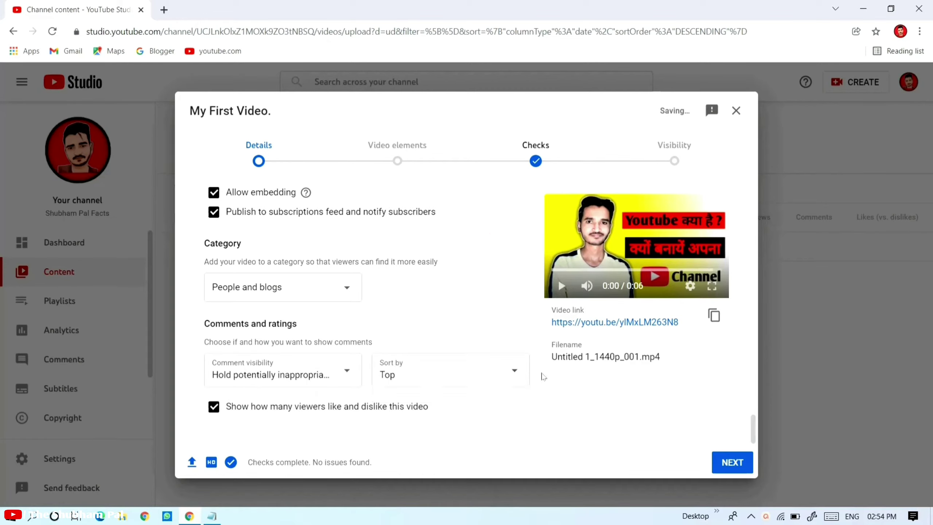
{"action": "left_click", "coordinate": [716, 461]}
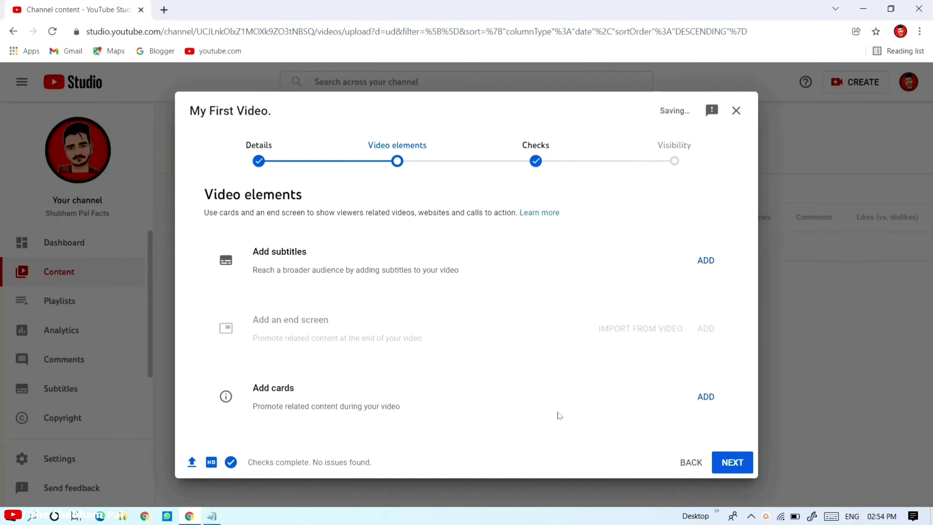
Add a video card that links to the channel's own short "ताले को बोहोत सारे दिवाली के अनार से जलाया"
{"action": "left_click", "coordinate": [705, 398]}
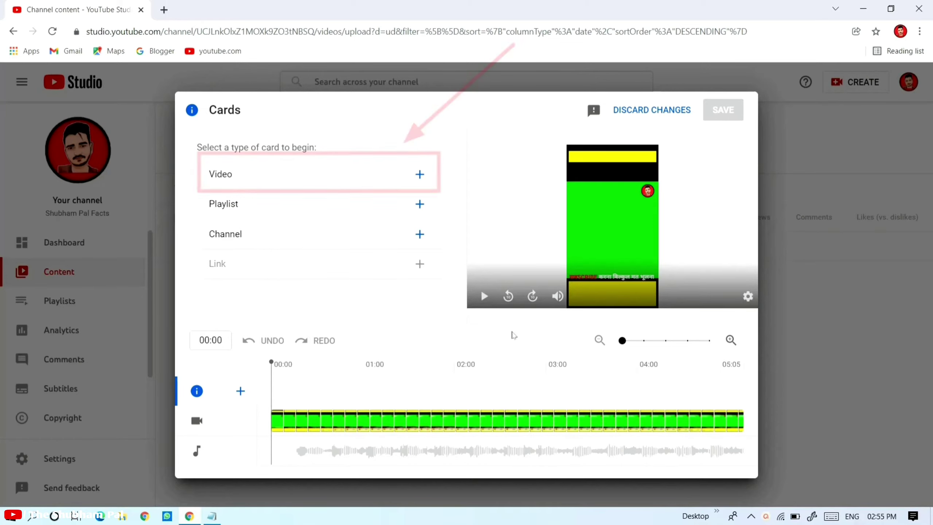
{"action": "left_click", "coordinate": [420, 174]}
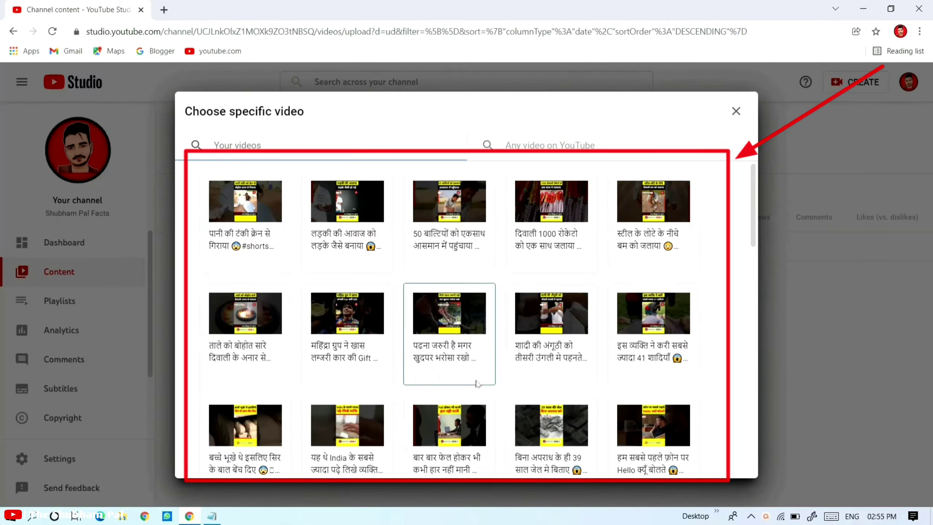
{"action": "left_click", "coordinate": [264, 316]}
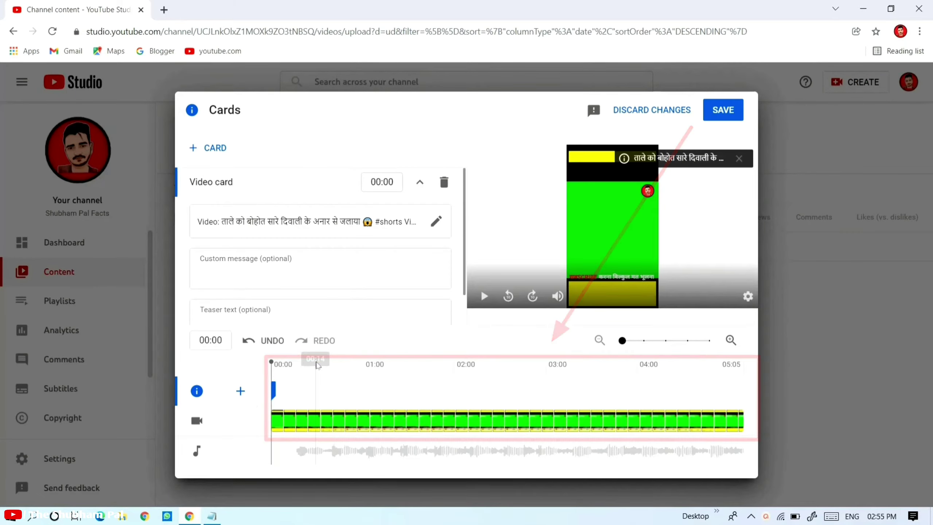
Move the video card to 02:18 on the timeline, then save the cards and continue to the Checks stage
{"action": "left_click_drag", "start_coordinate": [273, 387], "coordinate": [516, 385]}
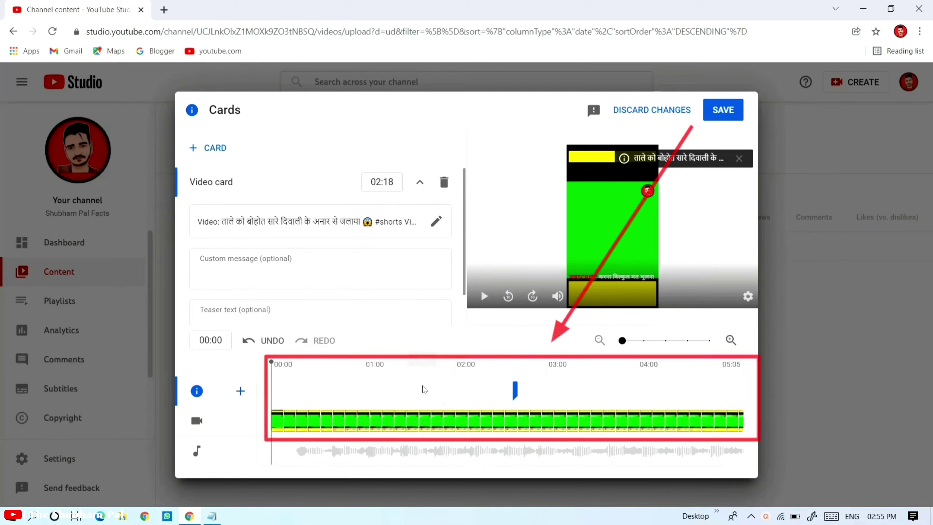
{"action": "left_click", "coordinate": [501, 389]}
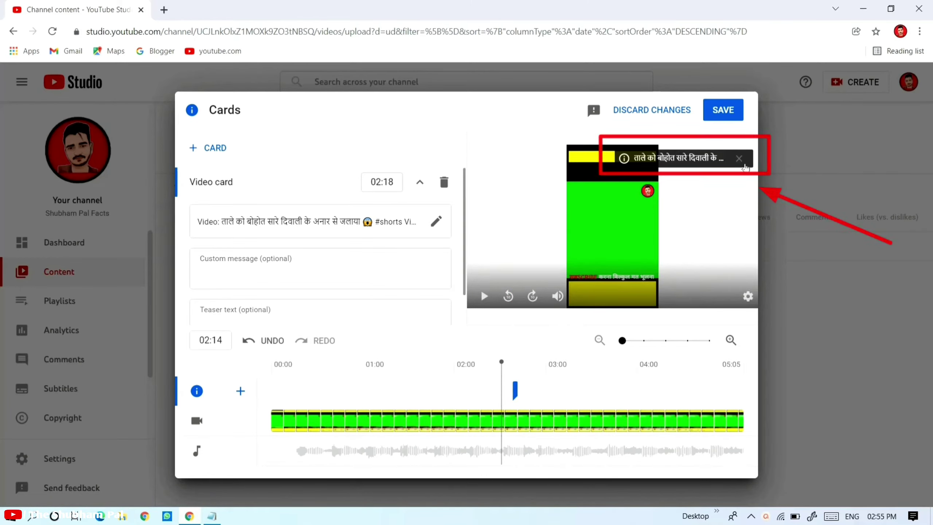
{"action": "left_click", "coordinate": [723, 111]}
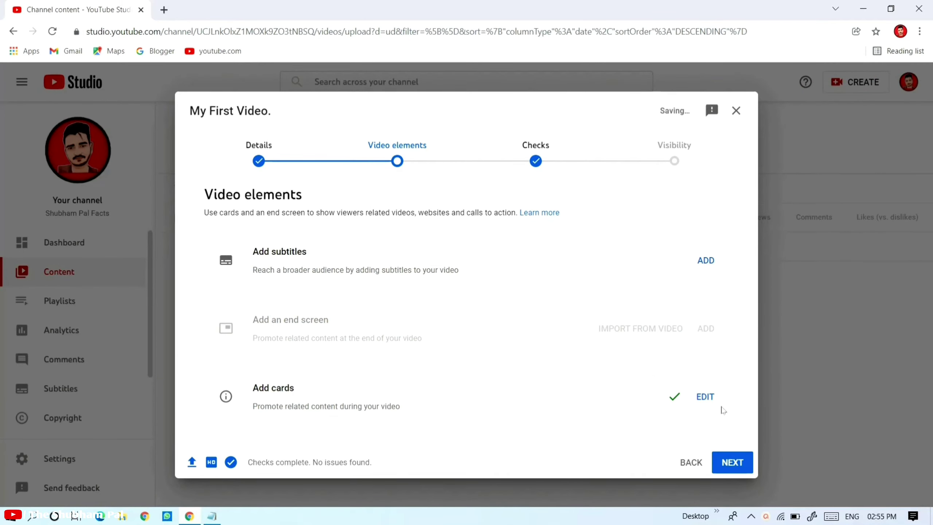
{"action": "left_click", "coordinate": [731, 463]}
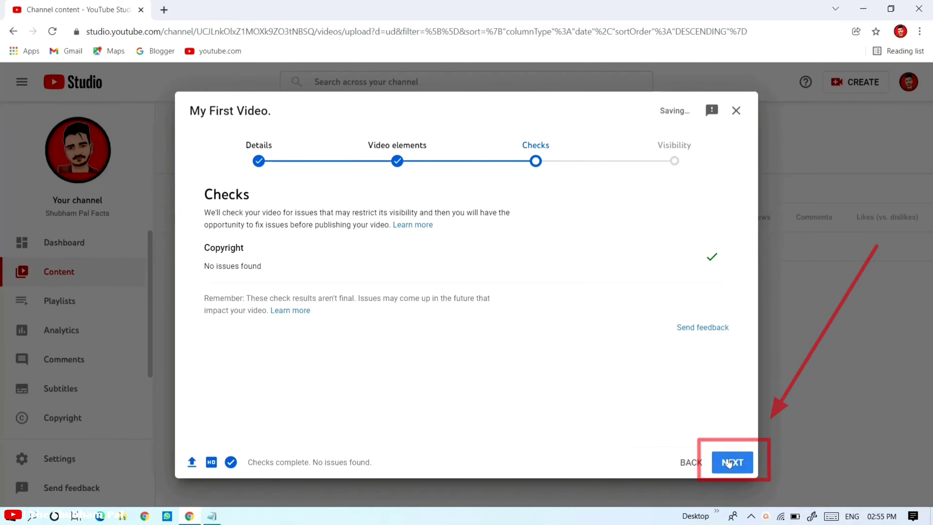
Continue from Checks to Visibility, look over the publishing options, and set the video to Unlisted
{"action": "left_click", "coordinate": [729, 463]}
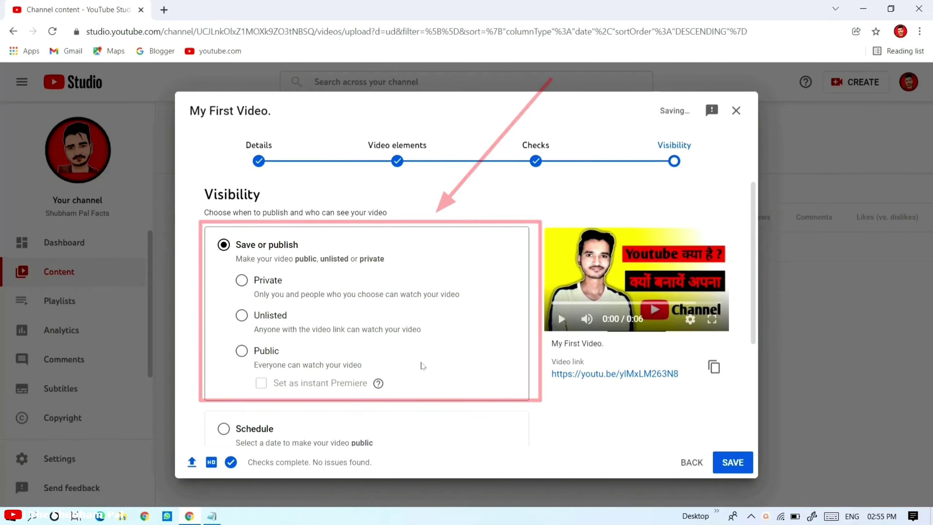
{"action": "scroll", "coordinate": [431, 338], "scroll_direction": "down", "scroll_amount": 4}
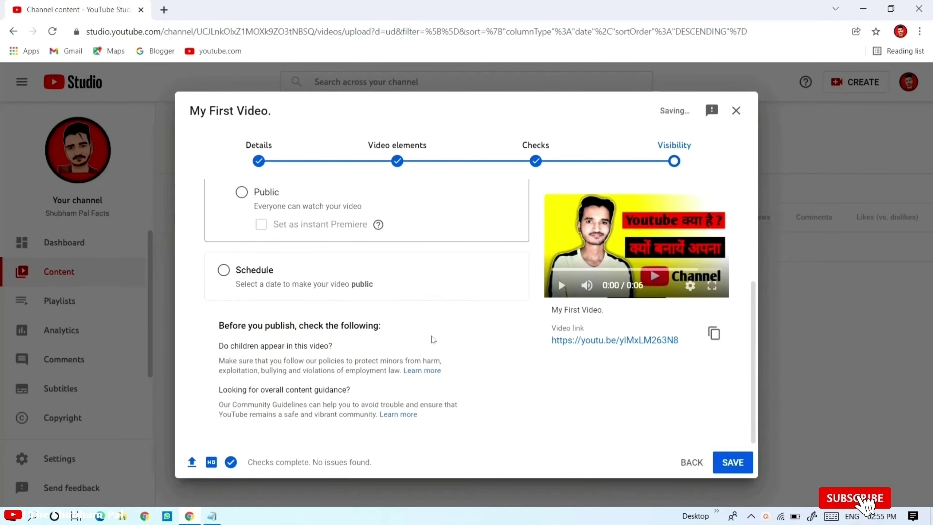
{"action": "scroll", "coordinate": [432, 339], "scroll_direction": "up", "scroll_amount": 4}
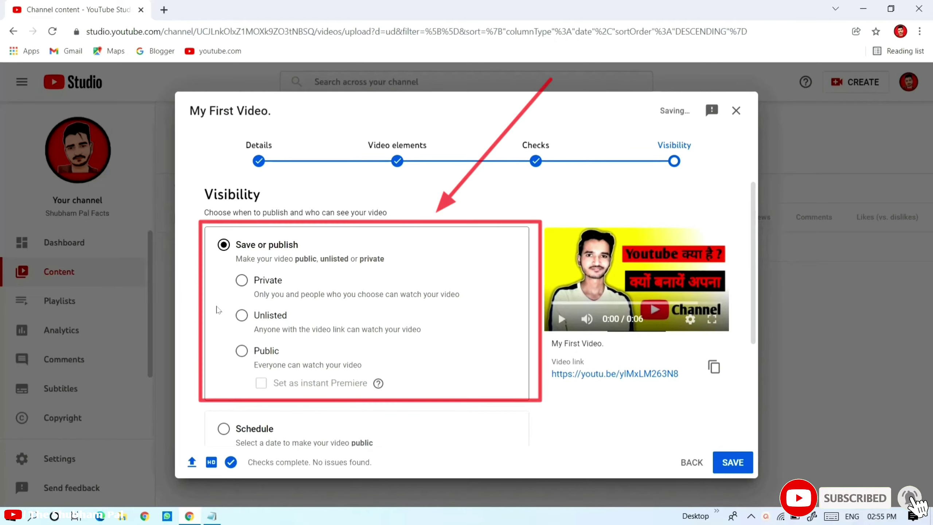
{"action": "left_click", "coordinate": [241, 316]}
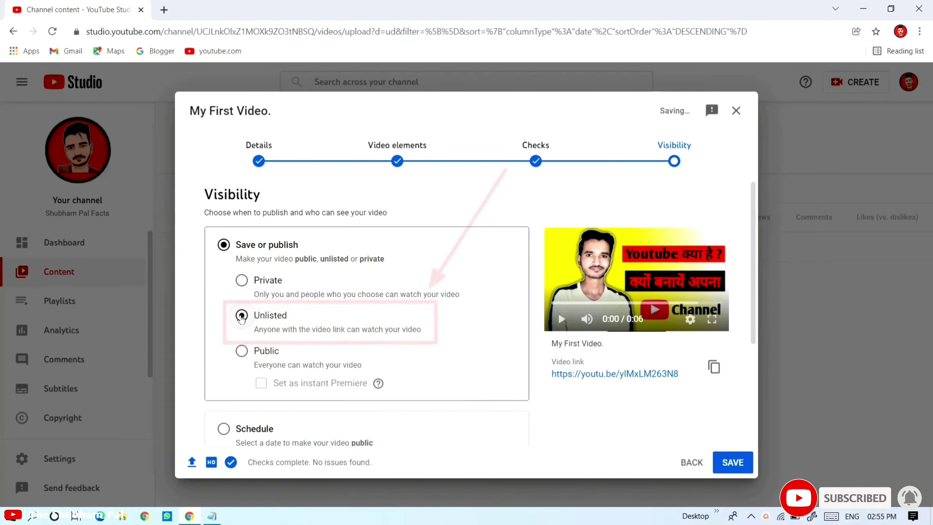
{"action": "scroll", "coordinate": [500, 382], "scroll_direction": "down", "scroll_amount": 1}
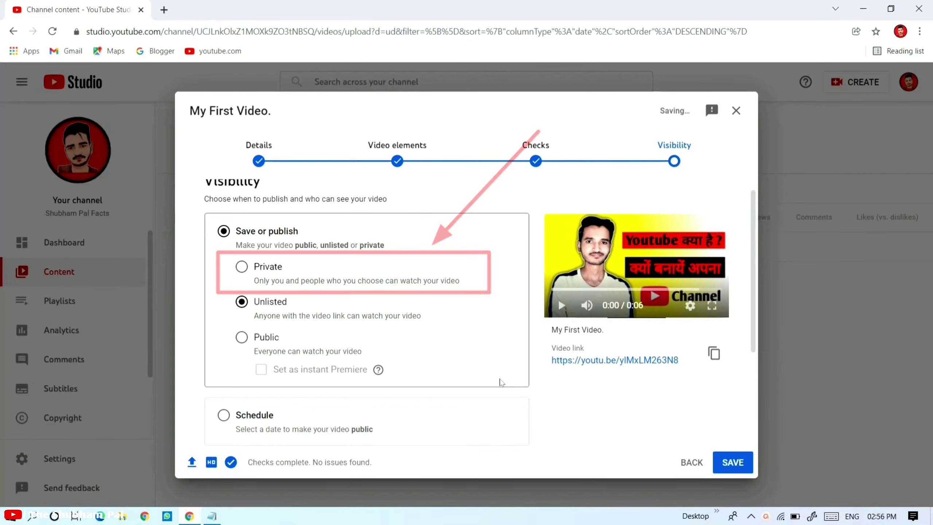
Try scheduling the video to go public on 19-Dec-2021 at 12:00 am
{"action": "scroll", "coordinate": [433, 319], "scroll_direction": "down", "scroll_amount": 3}
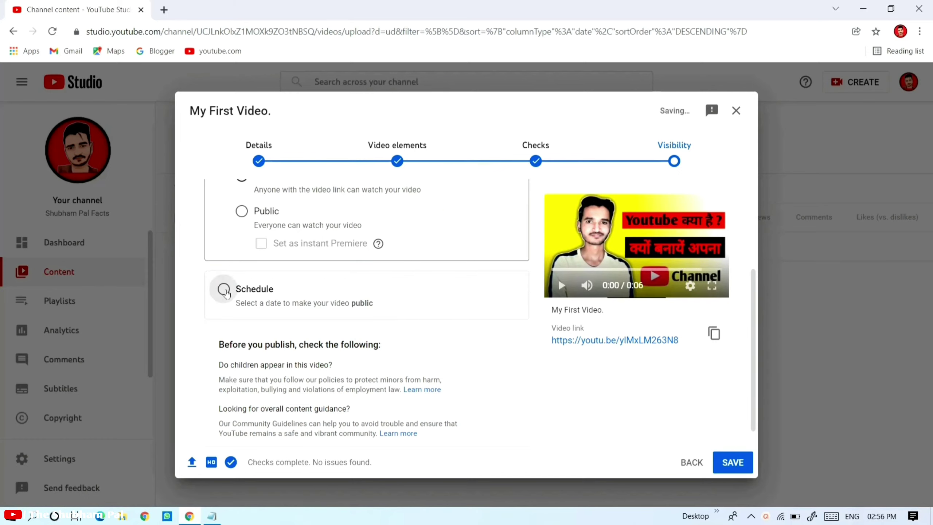
{"action": "left_click", "coordinate": [225, 290]}
{"action": "scroll", "coordinate": [426, 306], "scroll_direction": "up", "scroll_amount": 3}
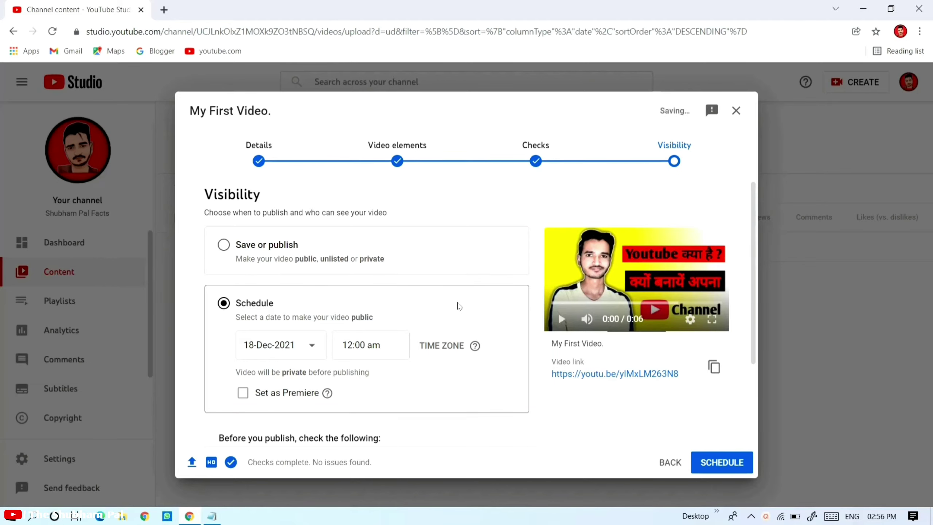
{"action": "left_click", "coordinate": [311, 346]}
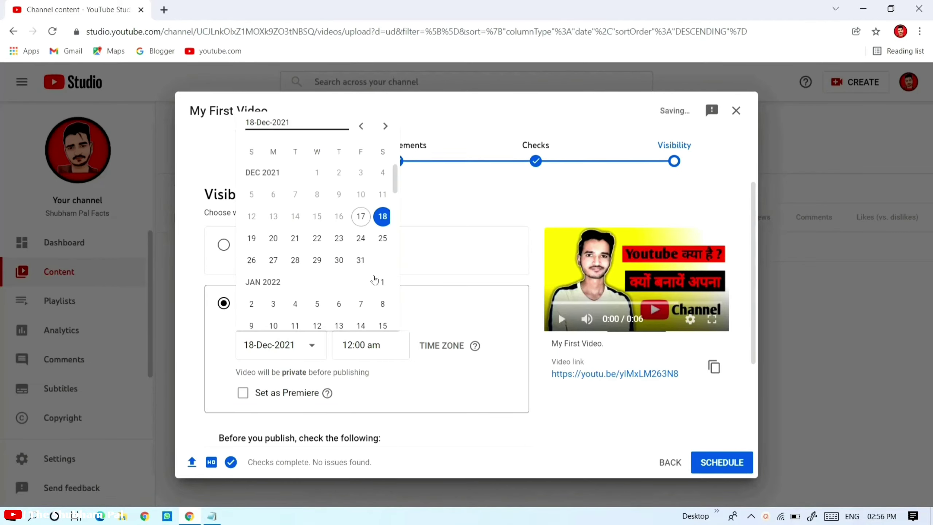
{"action": "left_click", "coordinate": [251, 239]}
{"action": "left_click", "coordinate": [400, 353]}
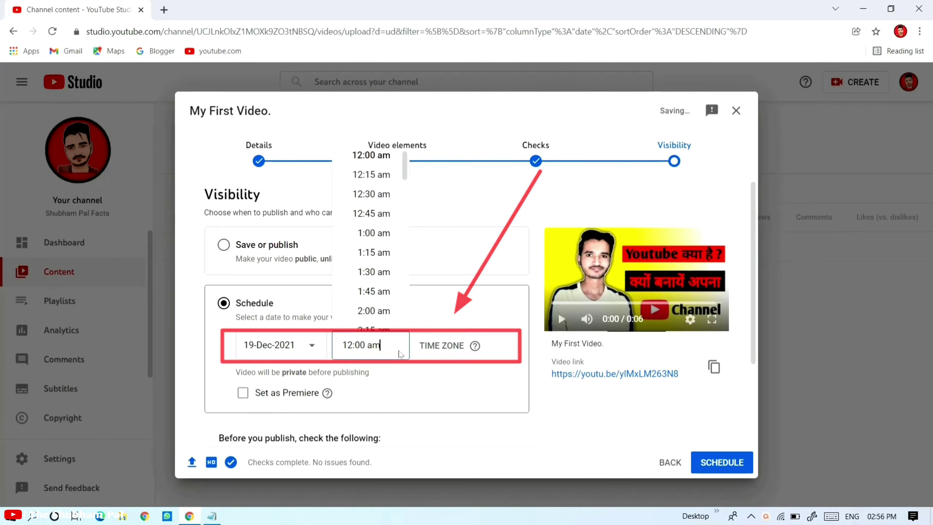
{"action": "left_click", "coordinate": [435, 366]}
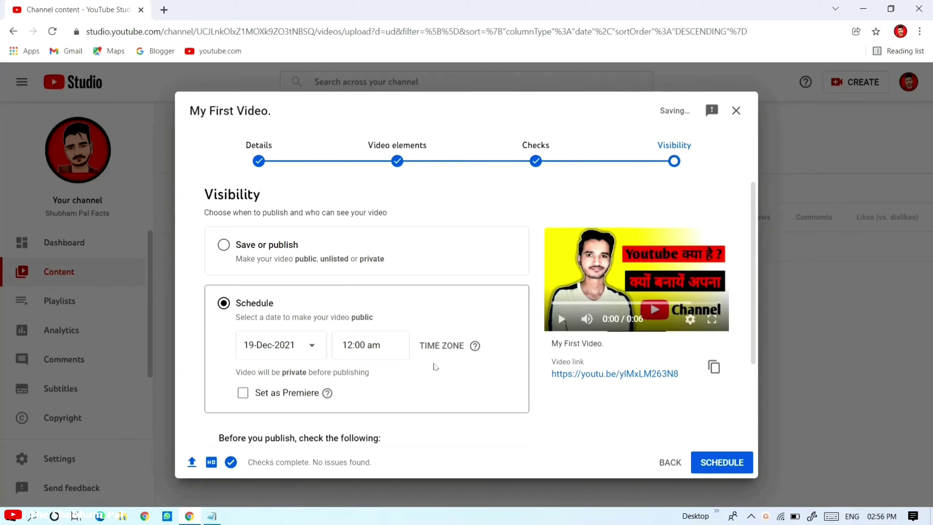
{"action": "scroll", "coordinate": [433, 366], "scroll_direction": "down", "scroll_amount": 1}
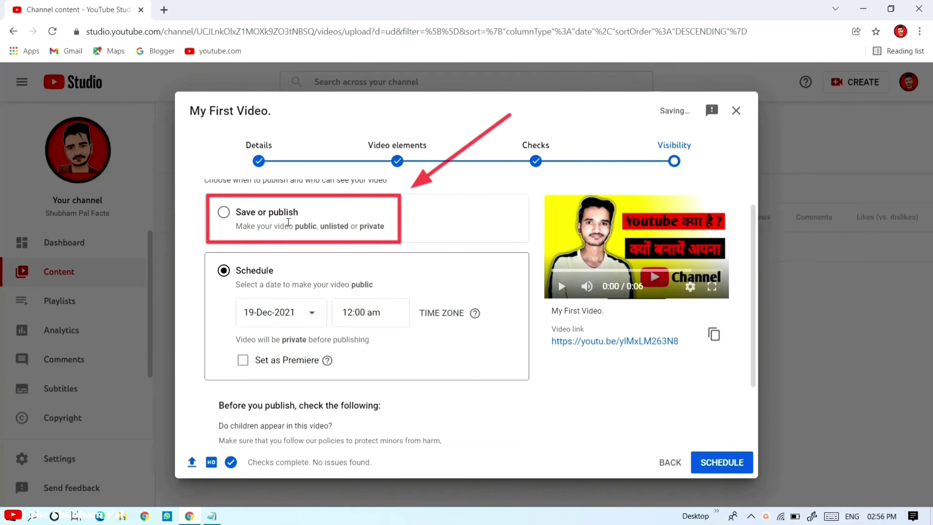
Return to the Save or publish option with Unlisted visibility, save the video, and dismiss the sharing dialog
{"action": "scroll", "coordinate": [289, 222], "scroll_direction": "up", "scroll_amount": 1}
{"action": "left_click", "coordinate": [268, 245]}
{"action": "left_click", "coordinate": [400, 327]}
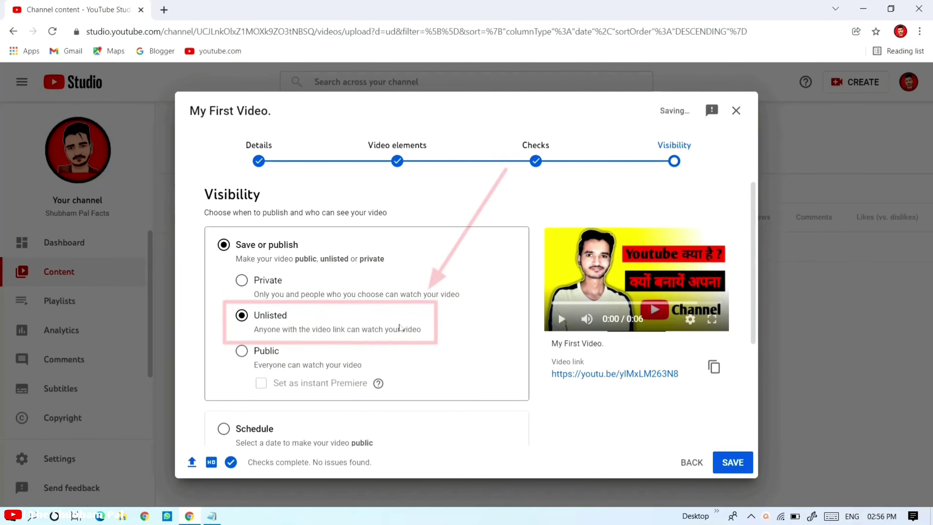
{"action": "scroll", "coordinate": [500, 393], "scroll_direction": "down", "scroll_amount": 4}
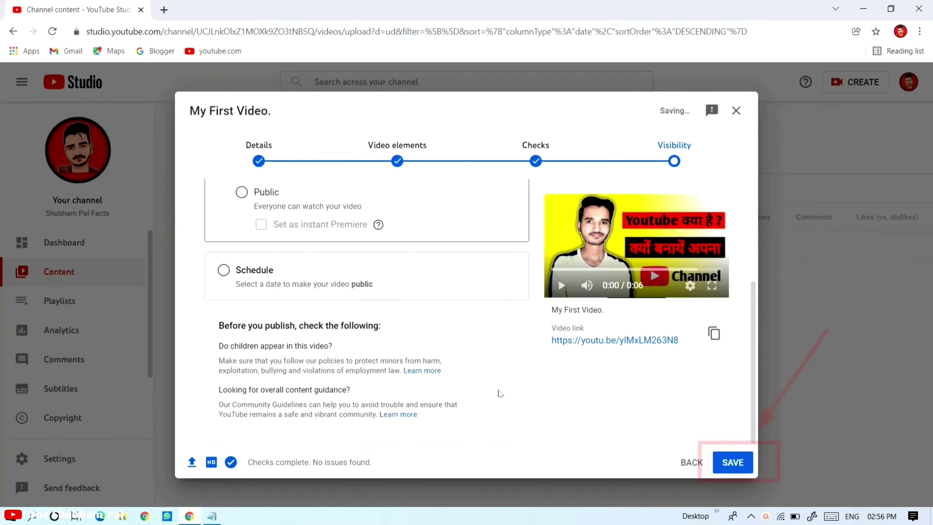
{"action": "left_click", "coordinate": [742, 463]}
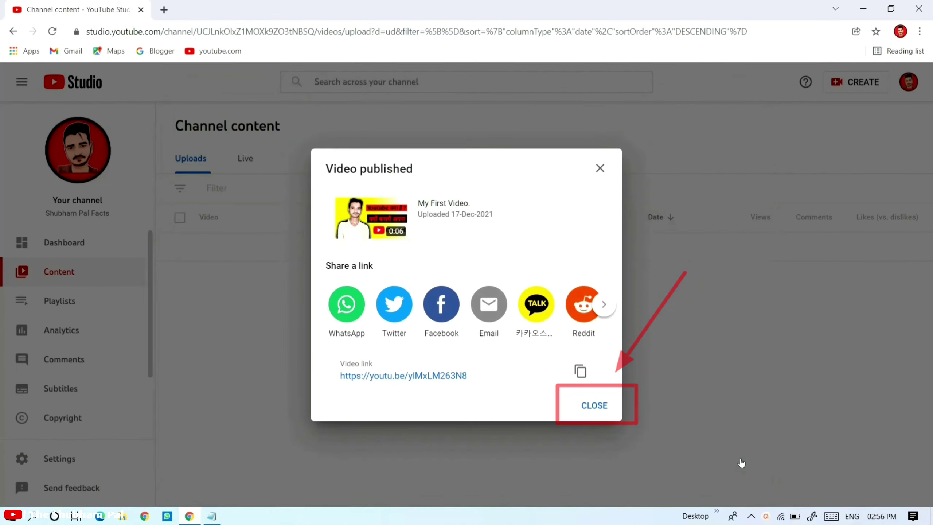
{"action": "left_click", "coordinate": [594, 405]}
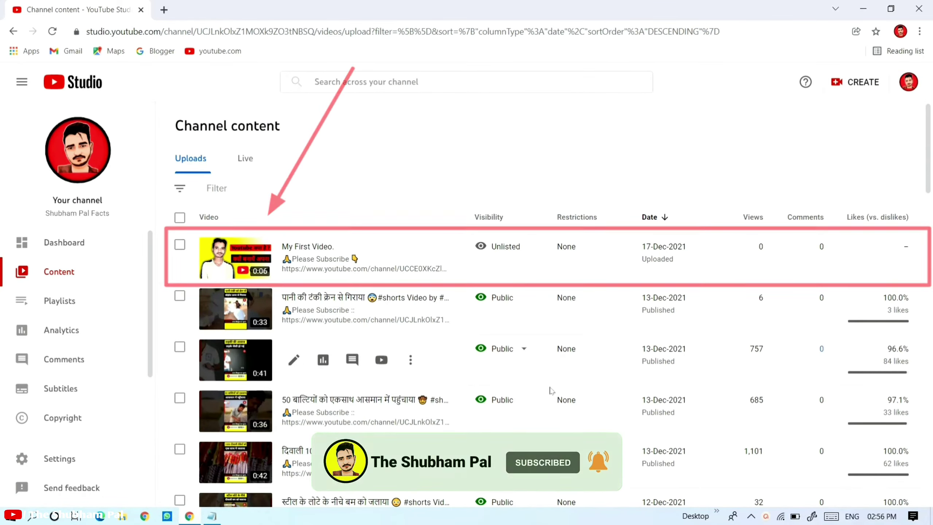
In the details of "My First Video.", change the visibility to Public, save the change, and look through the description
{"action": "left_click", "coordinate": [296, 262]}
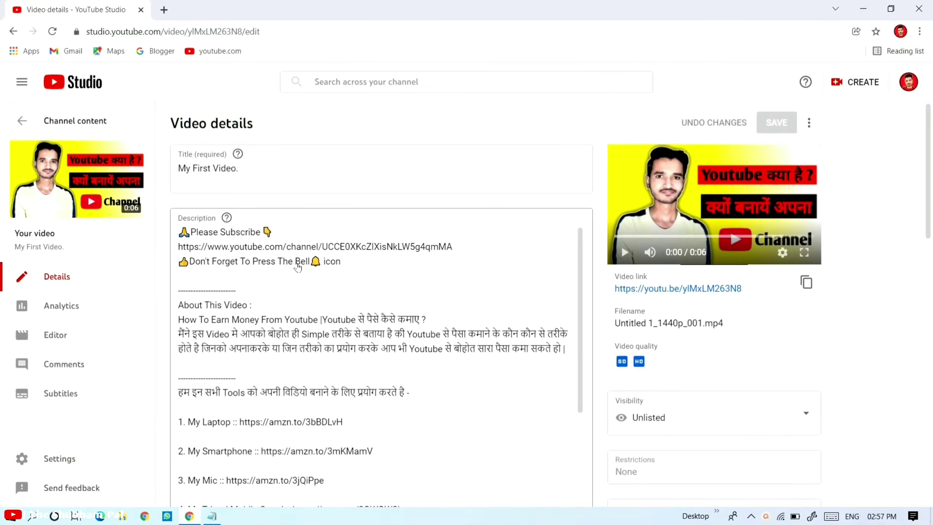
{"action": "scroll", "coordinate": [731, 355], "scroll_direction": "down", "scroll_amount": 3}
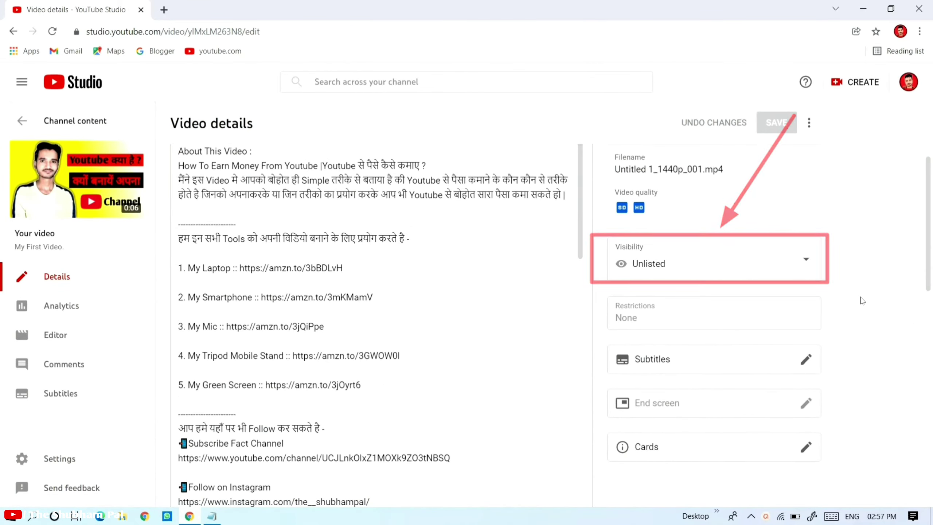
{"action": "left_click", "coordinate": [800, 271]}
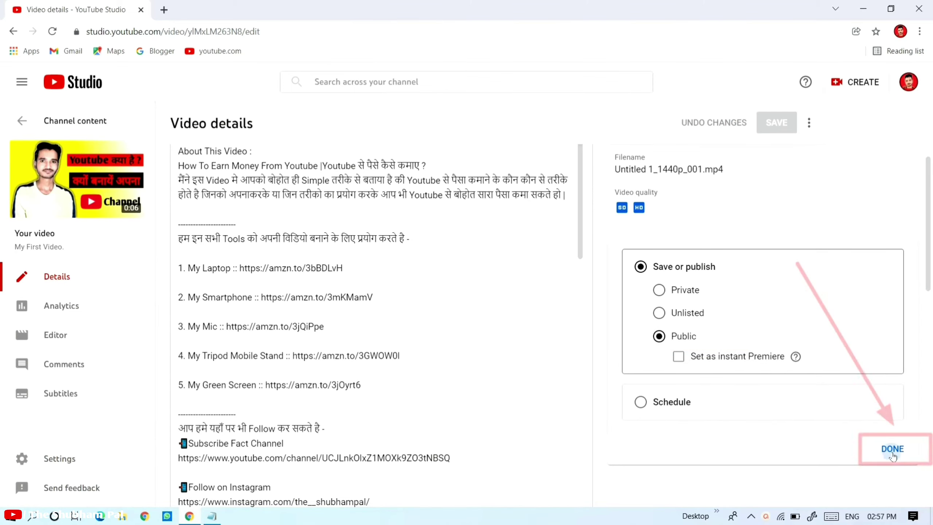
{"action": "left_click", "coordinate": [893, 450]}
{"action": "scroll", "coordinate": [822, 258], "scroll_direction": "up", "scroll_amount": 4}
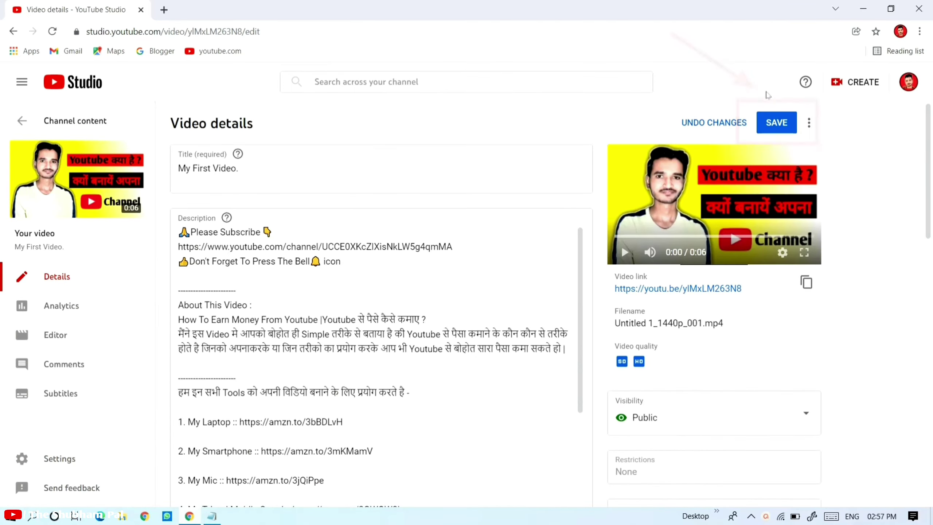
{"action": "left_click", "coordinate": [777, 122]}
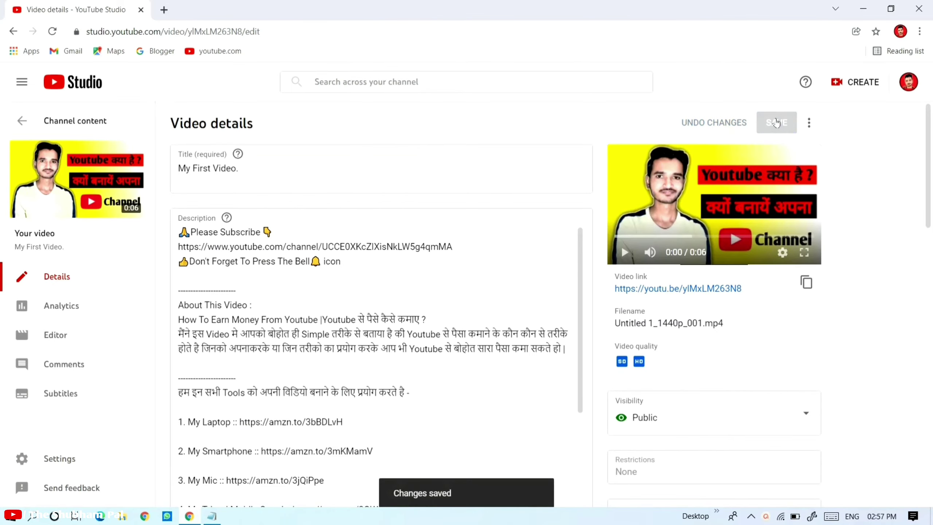
{"action": "scroll", "coordinate": [569, 313], "scroll_direction": "down", "scroll_amount": 15}
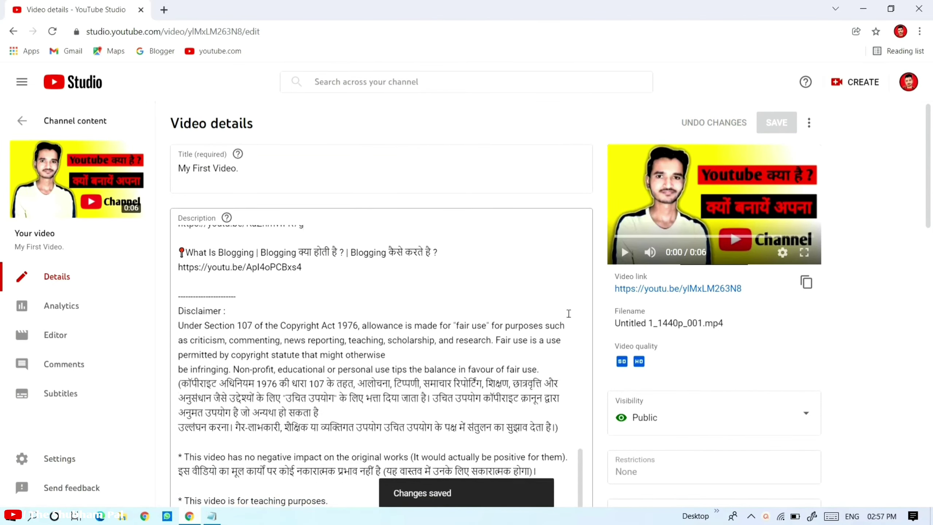
{"action": "scroll", "coordinate": [568, 313], "scroll_direction": "down", "scroll_amount": 5}
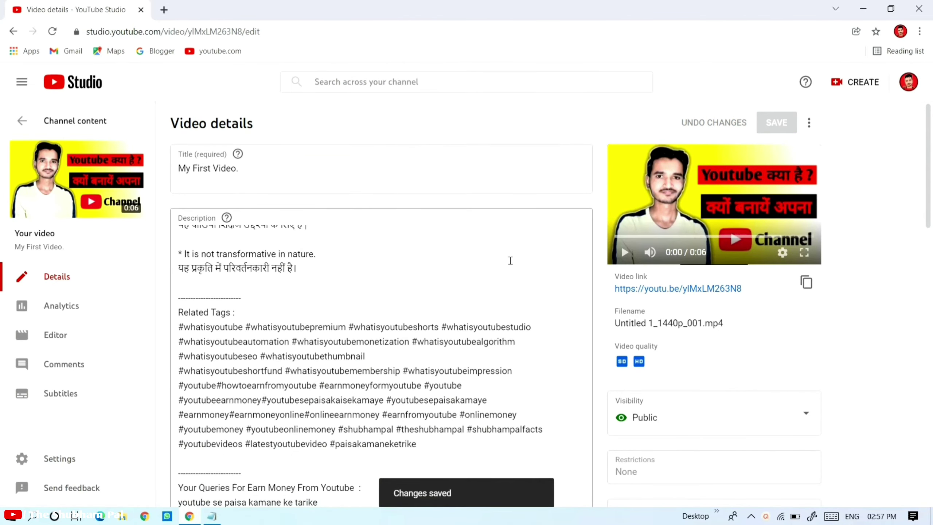
Return to the channel content and open the end screen editor of the short "स्टील के लोटे के नीचे बम को जलाया"
{"action": "left_click", "coordinate": [21, 120]}
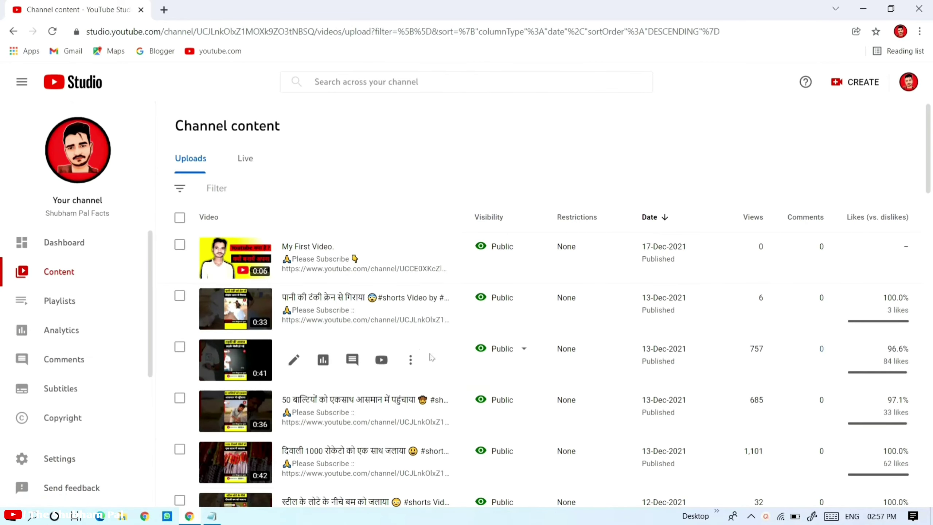
{"action": "scroll", "coordinate": [292, 376], "scroll_direction": "down", "scroll_amount": 1}
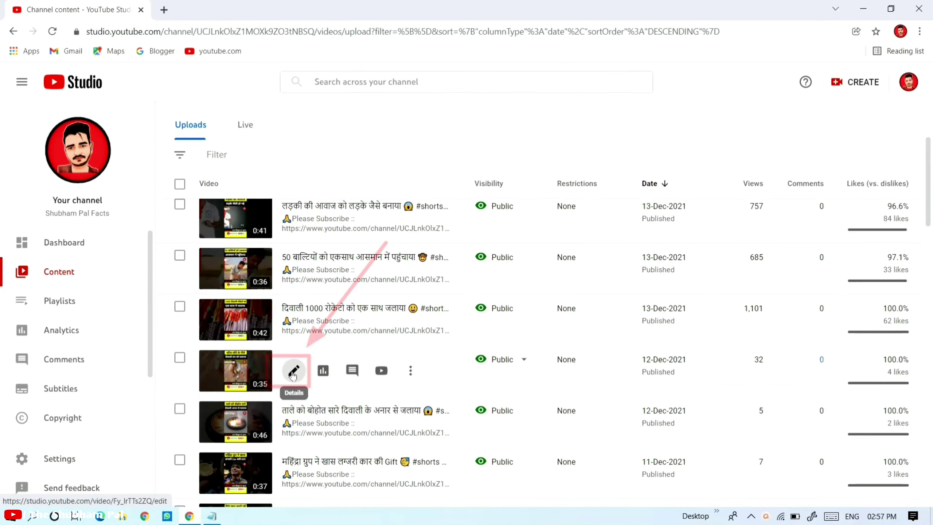
{"action": "left_click", "coordinate": [293, 375]}
{"action": "scroll", "coordinate": [790, 383], "scroll_direction": "down", "scroll_amount": 3}
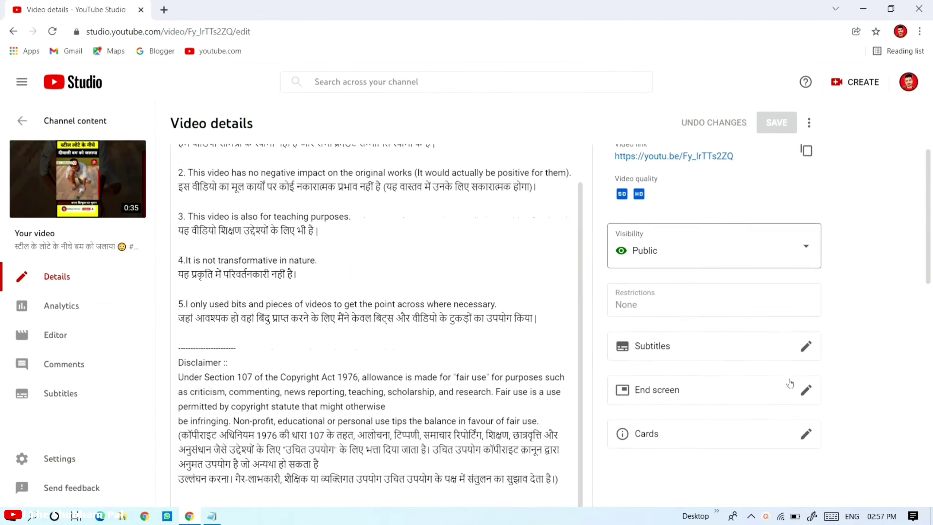
{"action": "scroll", "coordinate": [790, 383], "scroll_direction": "down", "scroll_amount": 1}
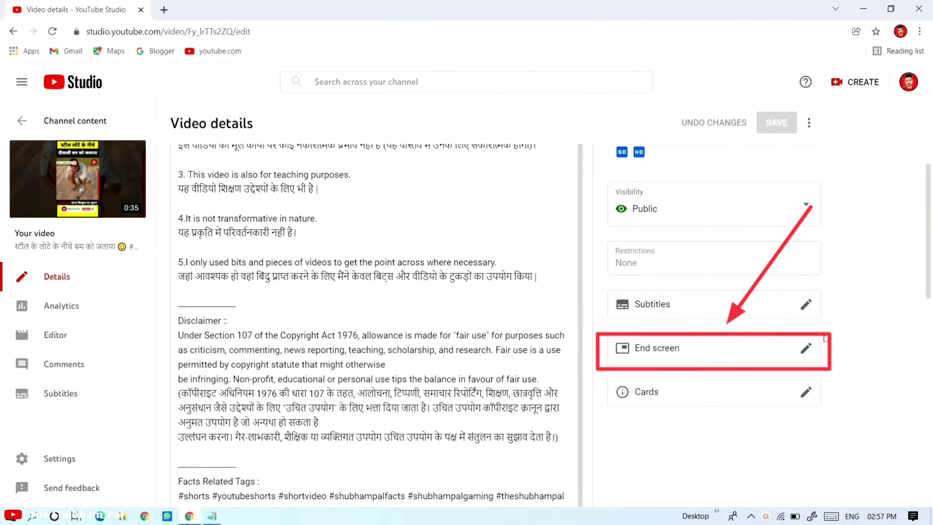
{"action": "left_click", "coordinate": [806, 348]}
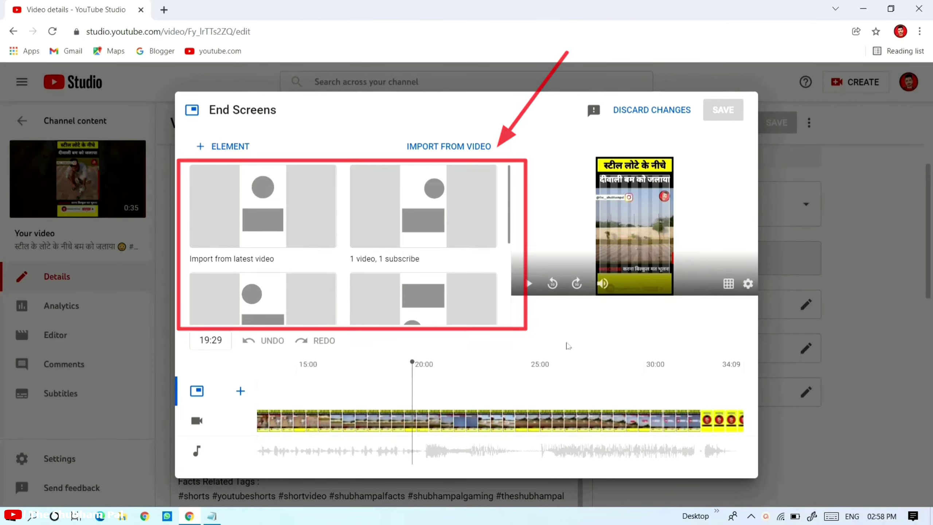
Browse the end screen templates and apply the "Import from latest video" layout
{"action": "scroll", "coordinate": [377, 241], "scroll_direction": "down", "scroll_amount": 3}
{"action": "scroll", "coordinate": [377, 244], "scroll_direction": "up", "scroll_amount": 3}
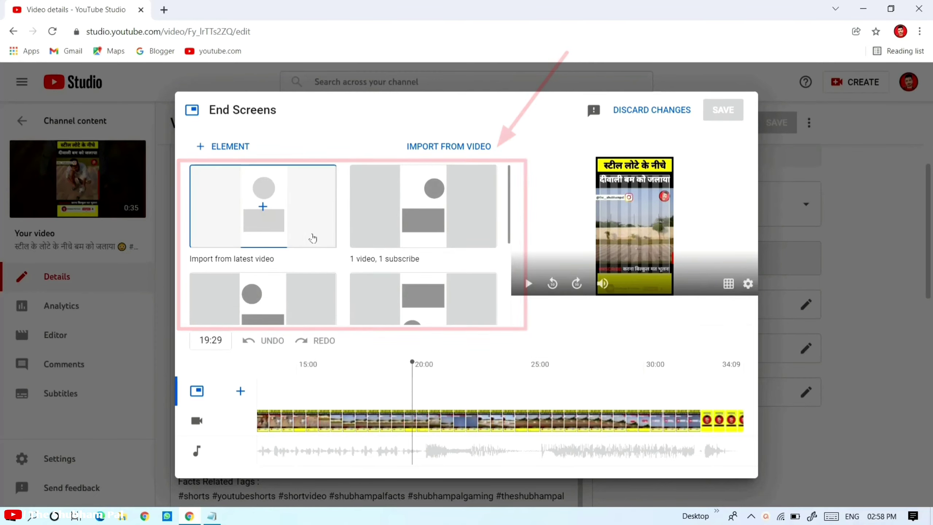
{"action": "scroll", "coordinate": [320, 225], "scroll_direction": "down", "scroll_amount": 3}
{"action": "scroll", "coordinate": [319, 225], "scroll_direction": "up", "scroll_amount": 3}
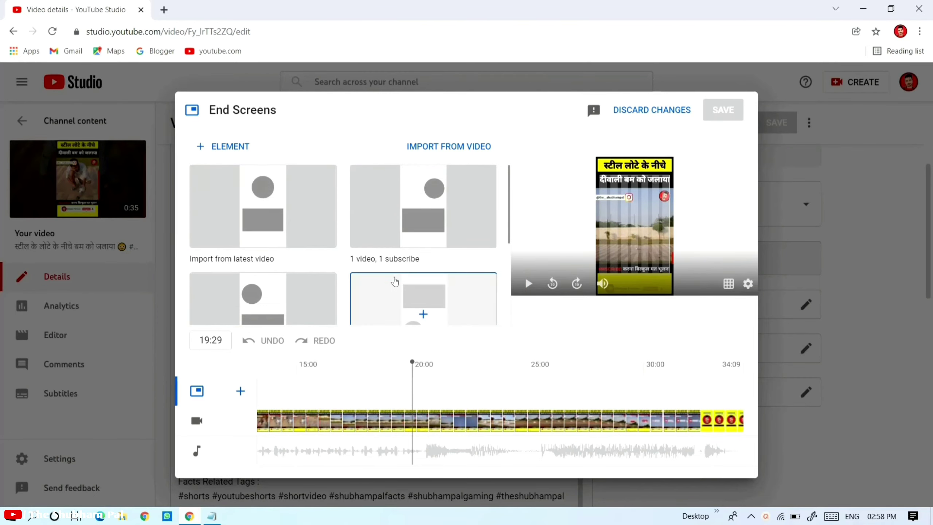
{"action": "left_click", "coordinate": [249, 192]}
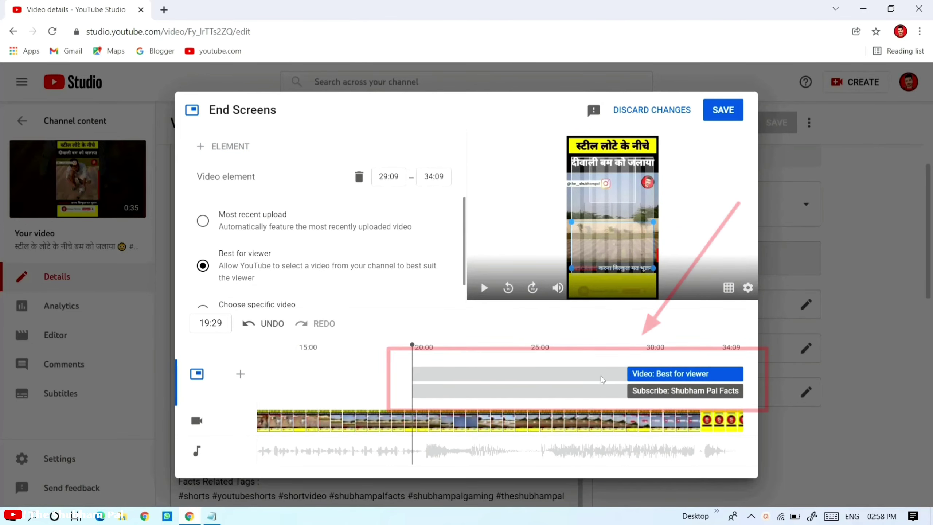
Try to make the video element start earlier on the timeline, and inspect the subscribe and video elements' settings
{"action": "left_click_drag", "start_coordinate": [628, 377], "coordinate": [544, 383]}
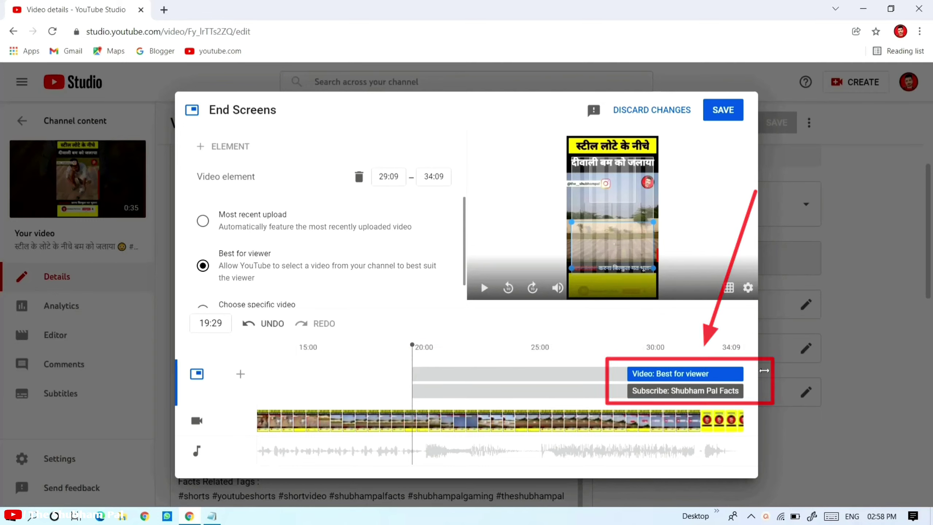
{"action": "left_click", "coordinate": [641, 384]}
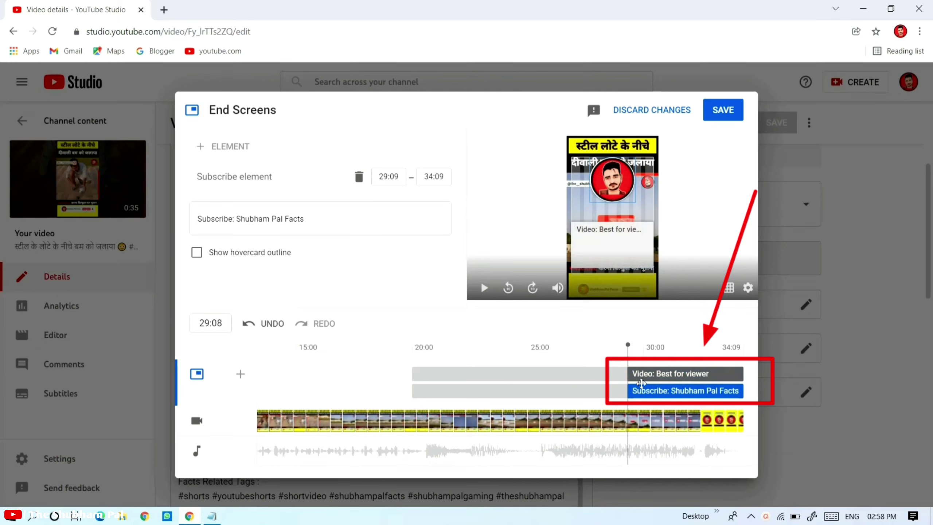
{"action": "left_click", "coordinate": [624, 372]}
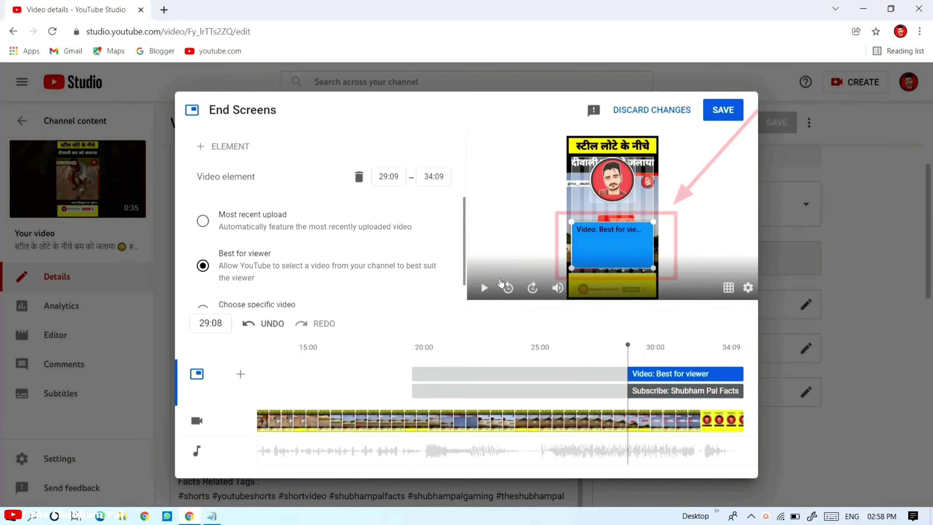
Play and pause the end screen preview, and look over the video element's selection options
{"action": "left_click", "coordinate": [485, 288]}
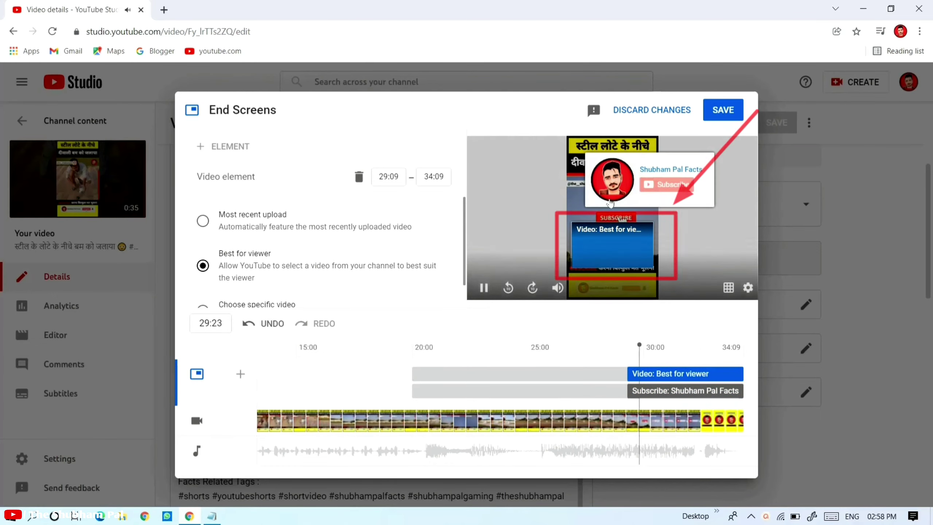
{"action": "left_click", "coordinate": [478, 292]}
{"action": "scroll", "coordinate": [309, 268], "scroll_direction": "down", "scroll_amount": 1}
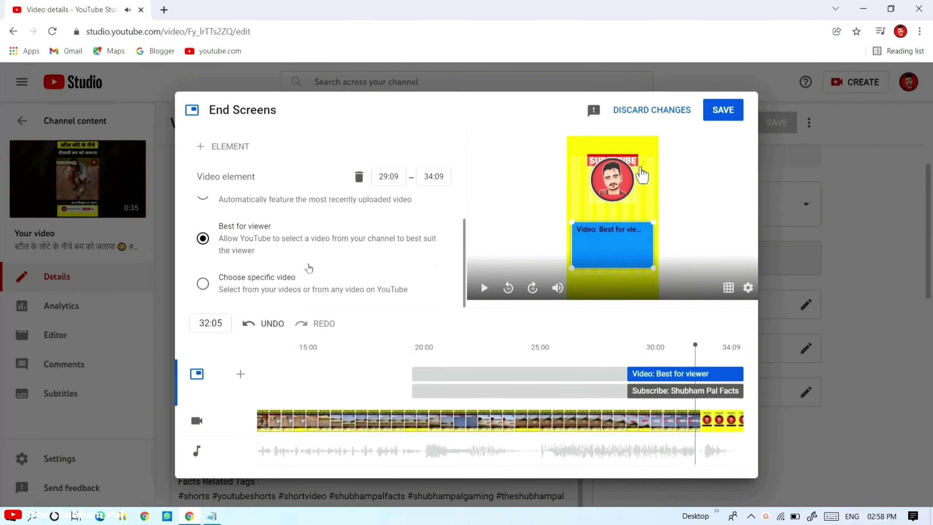
Set the end screen's video element to the specific channel video "My First Video."
{"action": "left_click", "coordinate": [203, 283]}
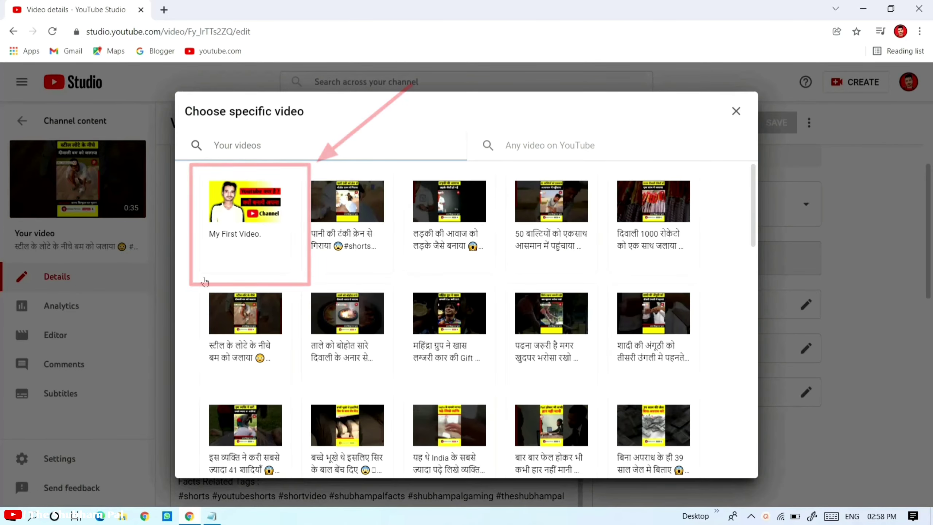
{"action": "left_click", "coordinate": [239, 203]}
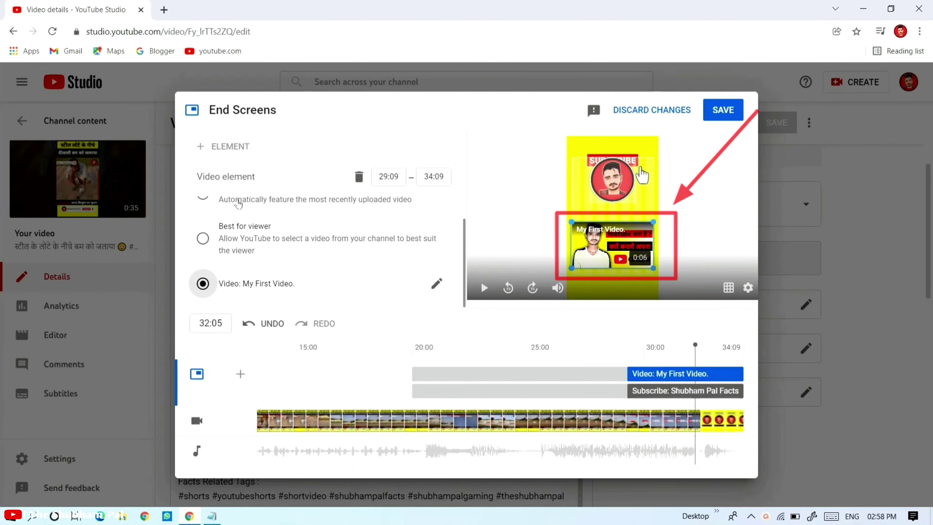
{"action": "left_click", "coordinate": [642, 176]}
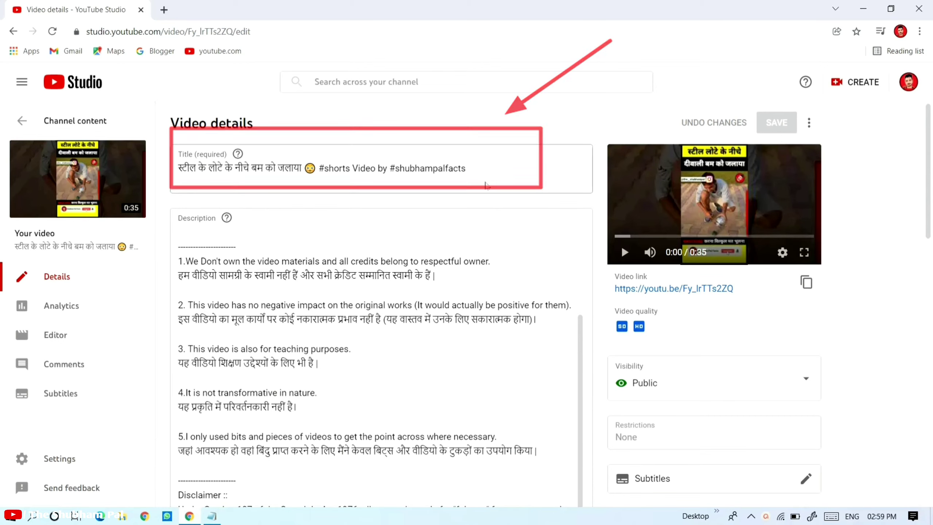
Look over the short's title and the numbered notes in its description on the video details page
{"action": "left_click_drag", "start_coordinate": [483, 173], "coordinate": [191, 163]}
{"action": "left_click", "coordinate": [414, 377]}
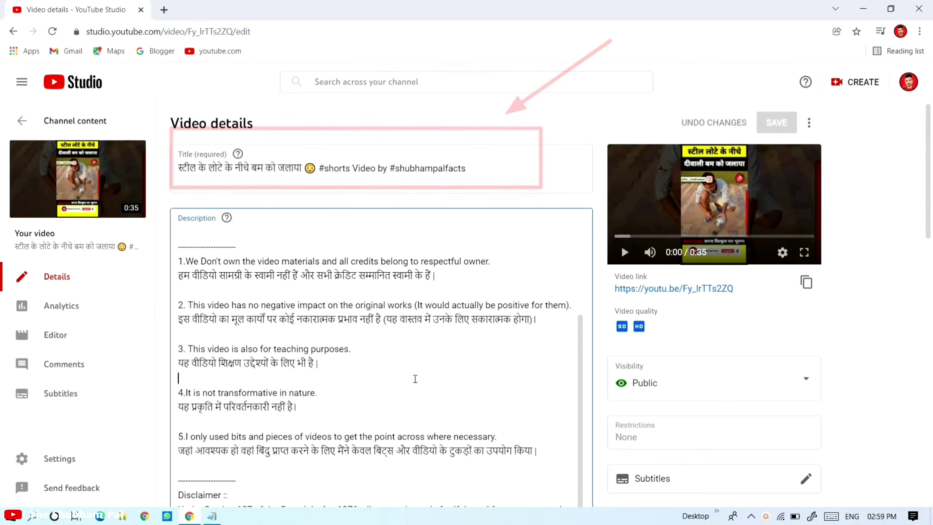
{"action": "left_click_drag", "start_coordinate": [396, 374], "coordinate": [182, 272]}
{"action": "left_click", "coordinate": [182, 272]}
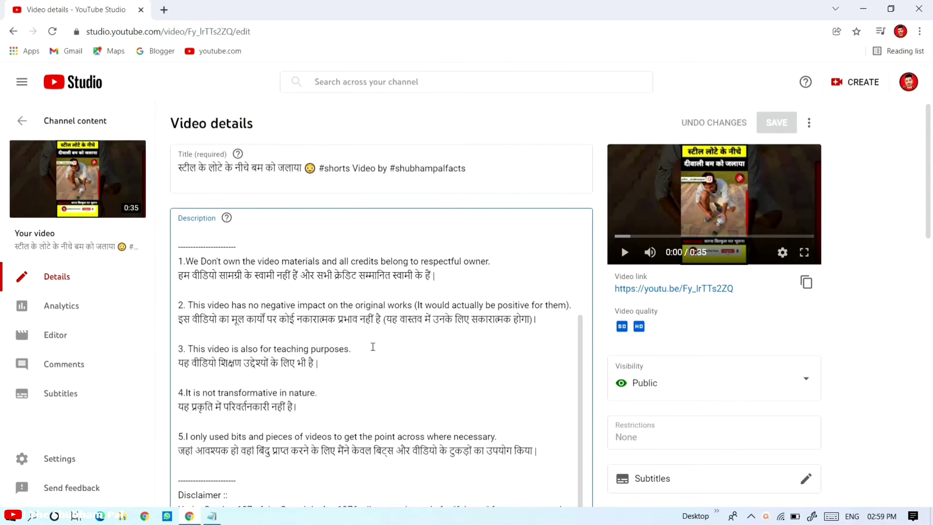
Inspect the playlist choices for the short and close them without choosing a playlist
{"action": "scroll", "coordinate": [371, 344], "scroll_direction": "down", "scroll_amount": 6}
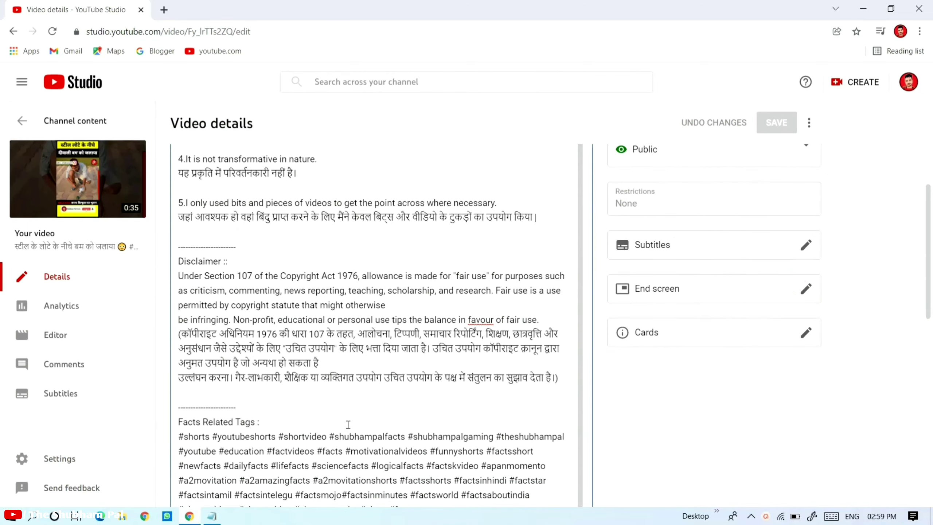
{"action": "scroll", "coordinate": [345, 425], "scroll_direction": "down", "scroll_amount": 5}
{"action": "left_click", "coordinate": [239, 245]}
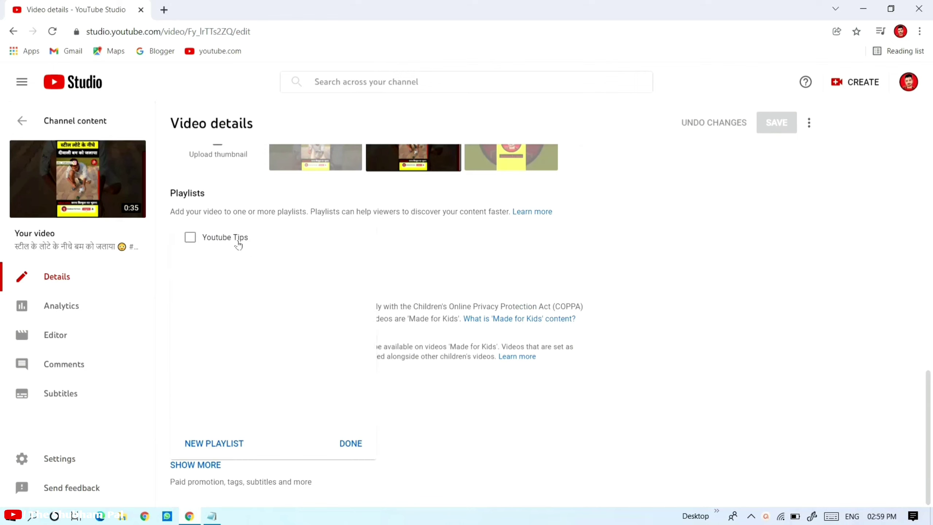
{"action": "left_click", "coordinate": [351, 444]}
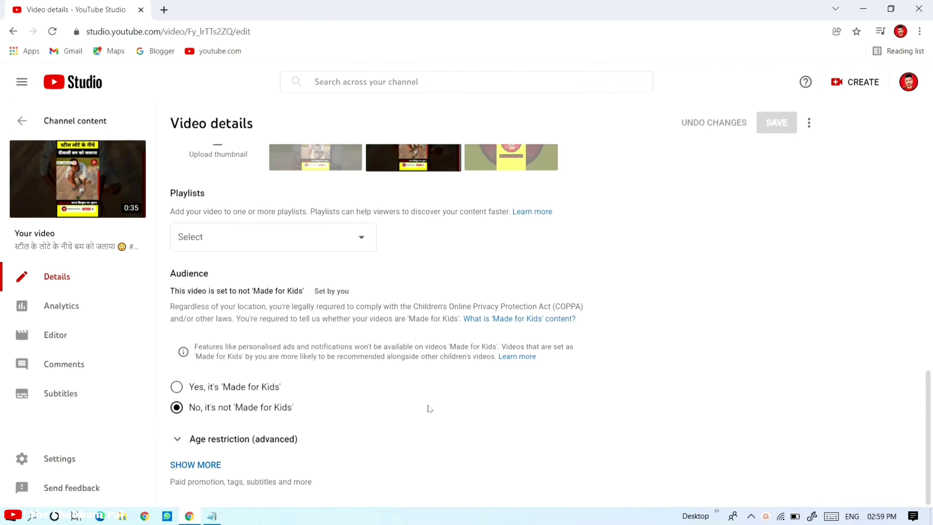